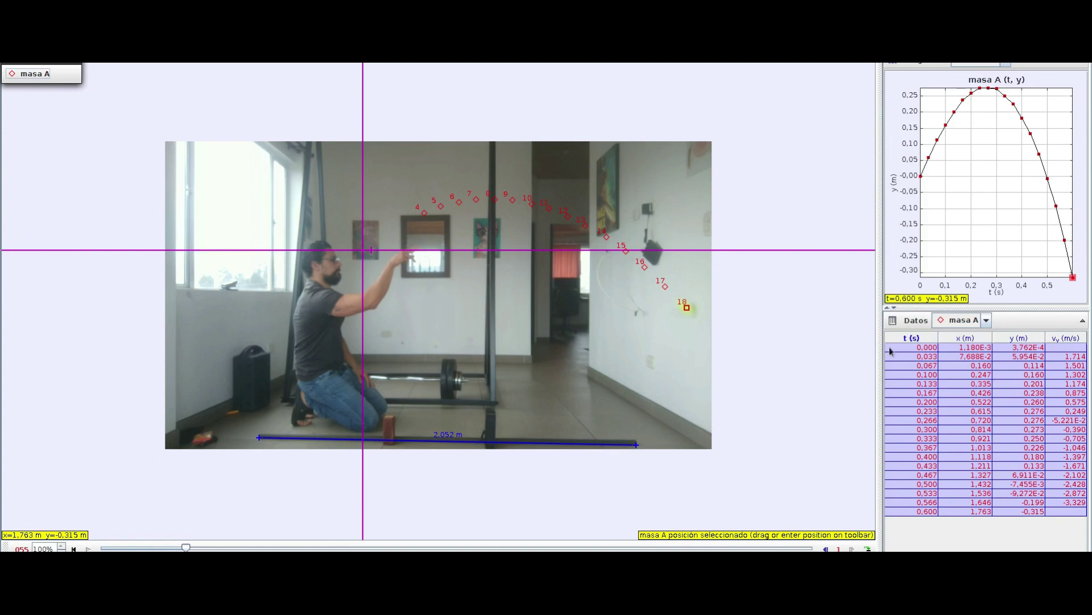
# Select all rows of the masa A data table and view the options for copying the selected data.
pyautogui.click(945, 528)
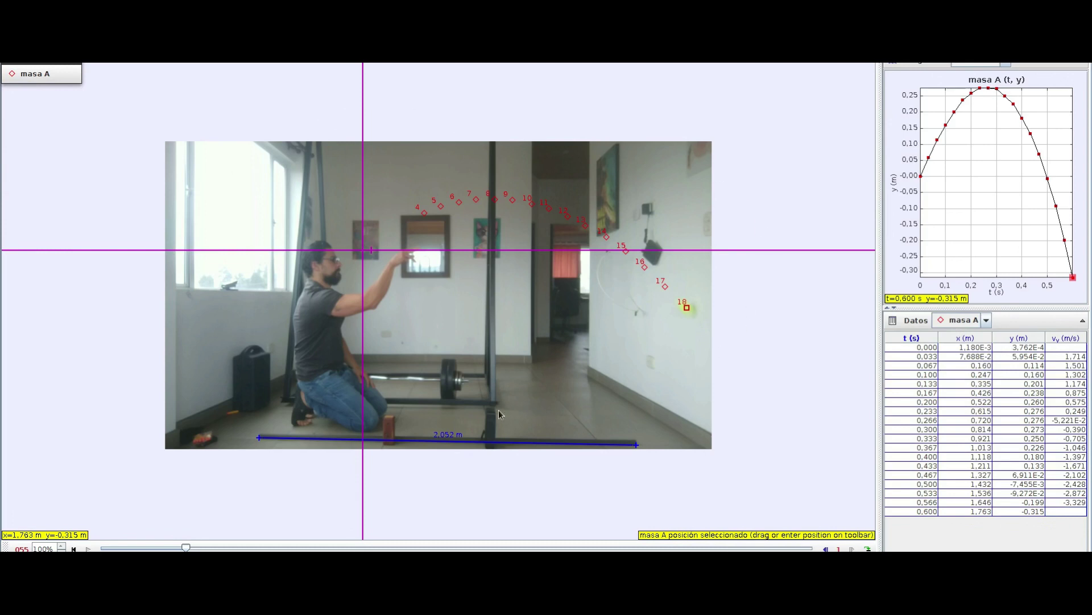
pyautogui.moveTo(1068, 297)
pyautogui.moveTo(905, 348); pyautogui.dragTo(1071, 513)
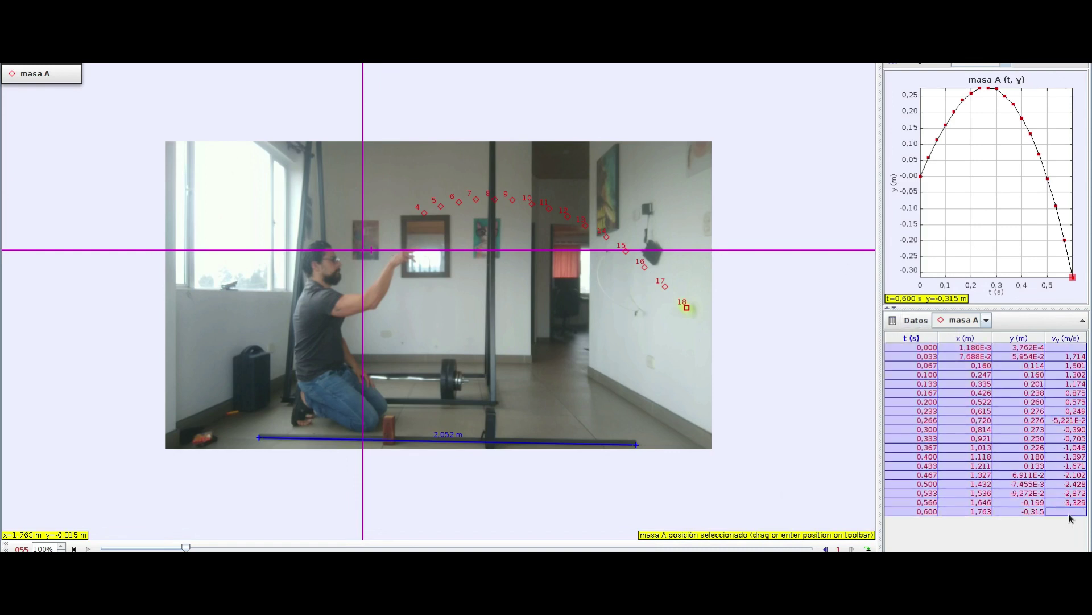
pyautogui.rightClick(1005, 479)
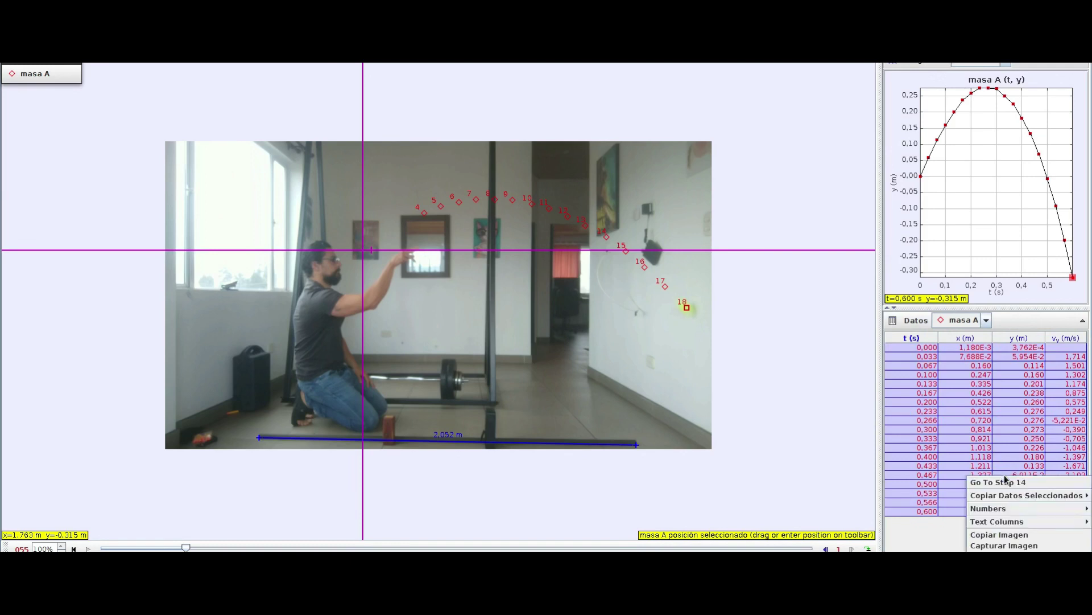
pyautogui.moveTo(986, 500)
pyautogui.press('Escape')
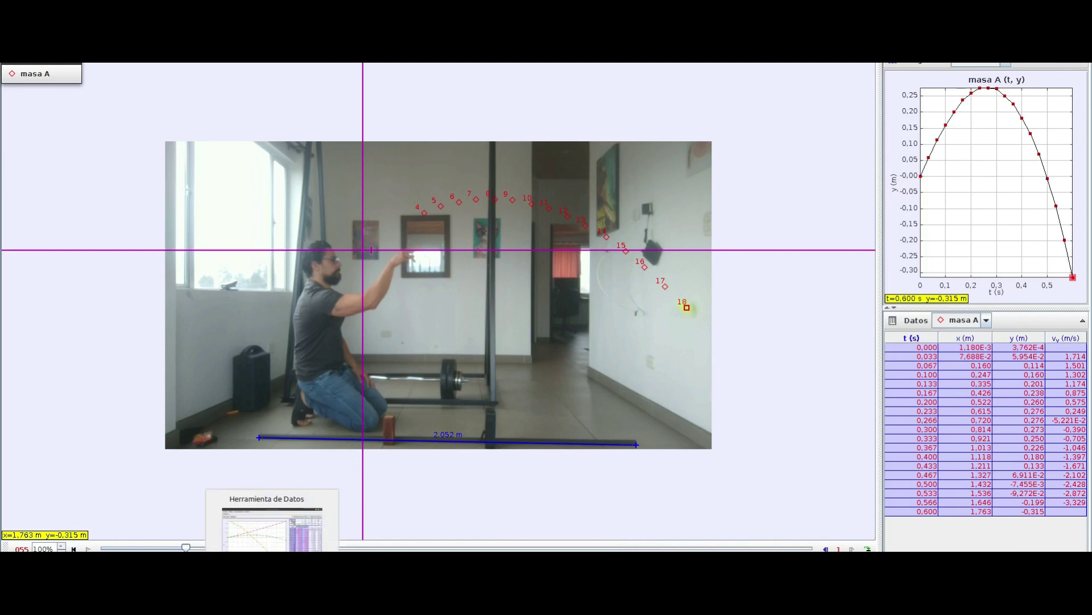
# In the Herramienta de Datos window, move the x column next to t so that it becomes the green vertical-axis variable.
pyautogui.moveTo(263, 604)
pyautogui.click(267, 603)
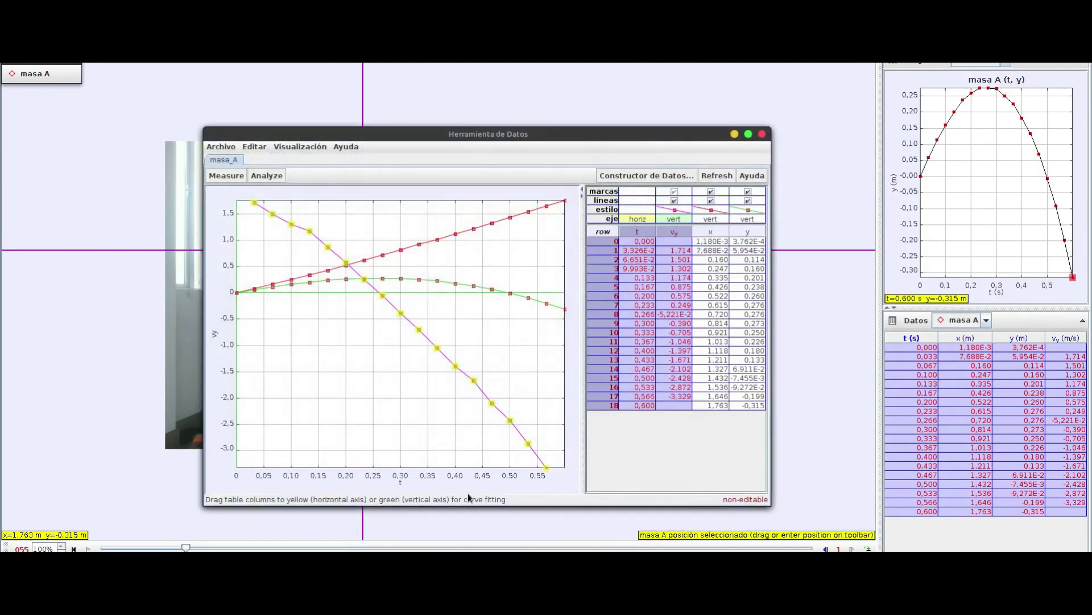
pyautogui.moveTo(626, 140); pyautogui.dragTo(558, 88)
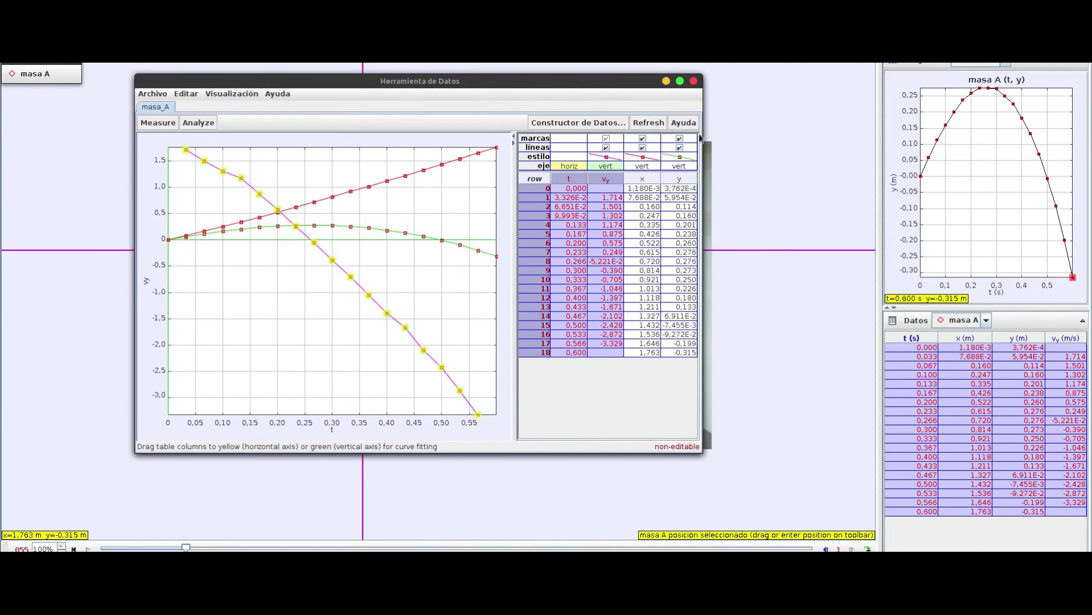
pyautogui.click(647, 179)
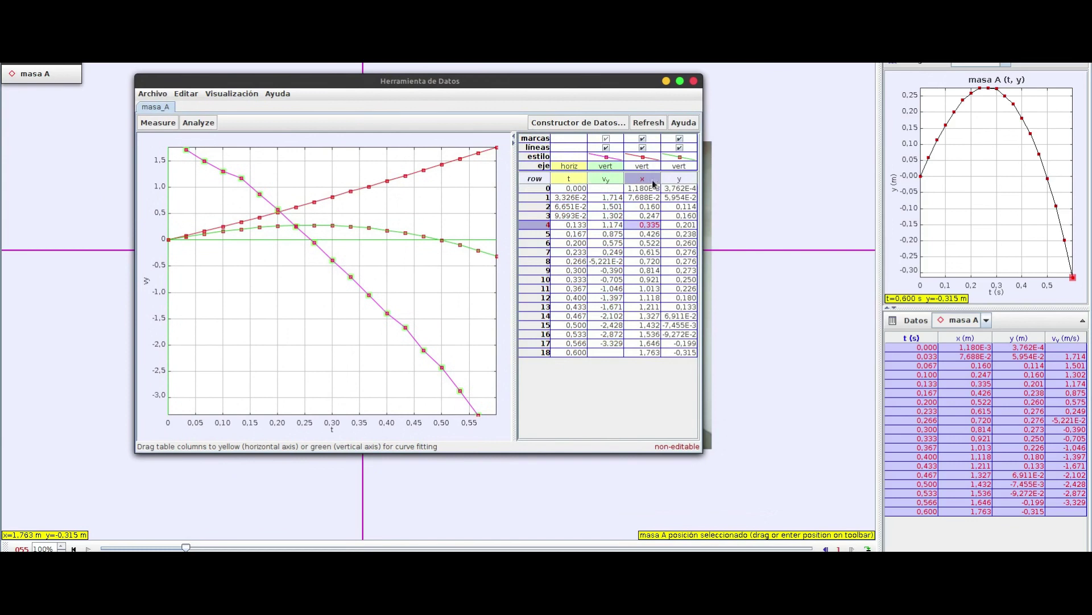
pyautogui.moveTo(650, 179); pyautogui.dragTo(606, 178)
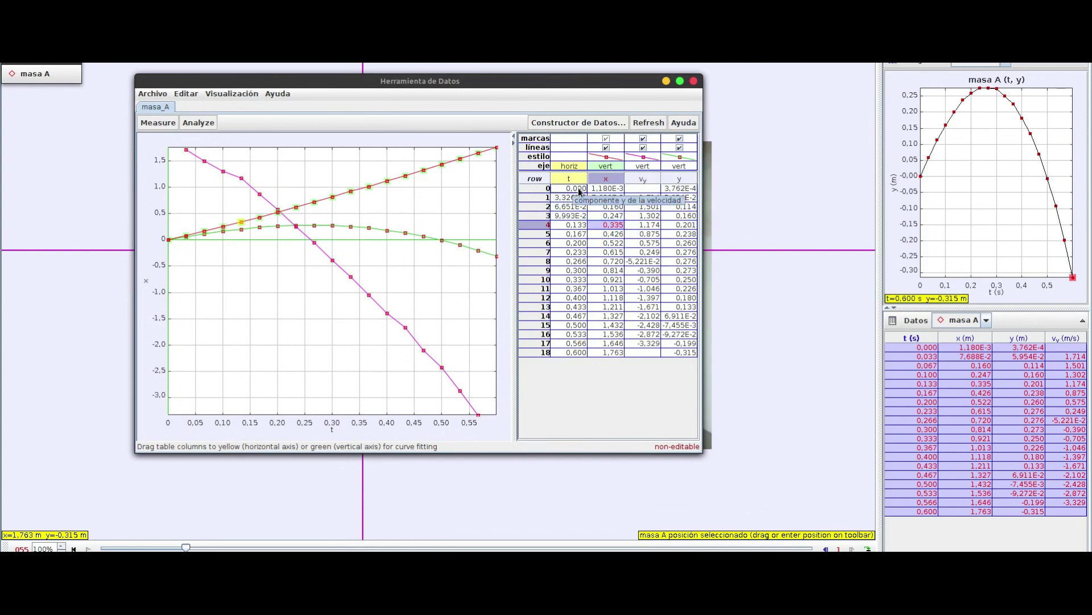
# Copy all the t and x values and paste them into the LibreOffice Calc sheet starting at cell H3, separated by tabs.
pyautogui.moveTo(579, 191); pyautogui.dragTo(596, 349)
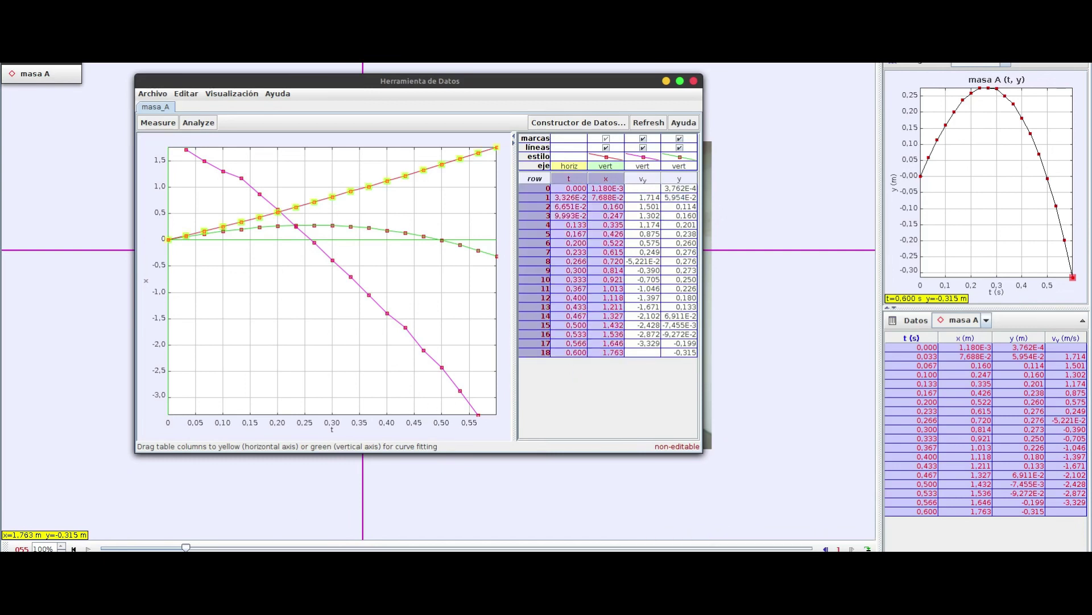
pyautogui.hotkey('alt', 'Tab')
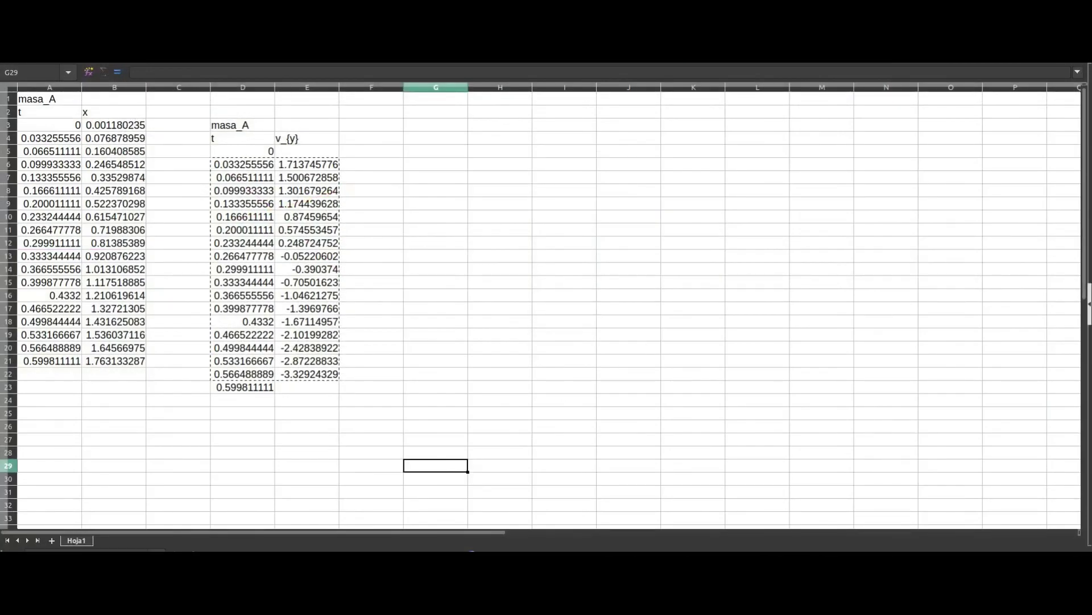
pyautogui.click(507, 125)
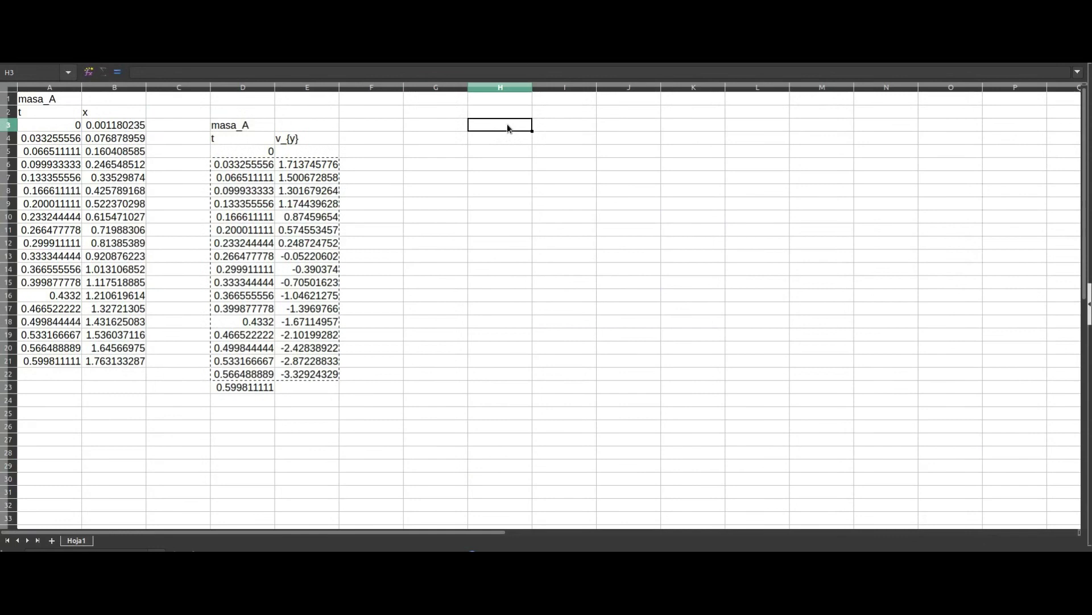
pyautogui.hotkey('ctrl', 'v')
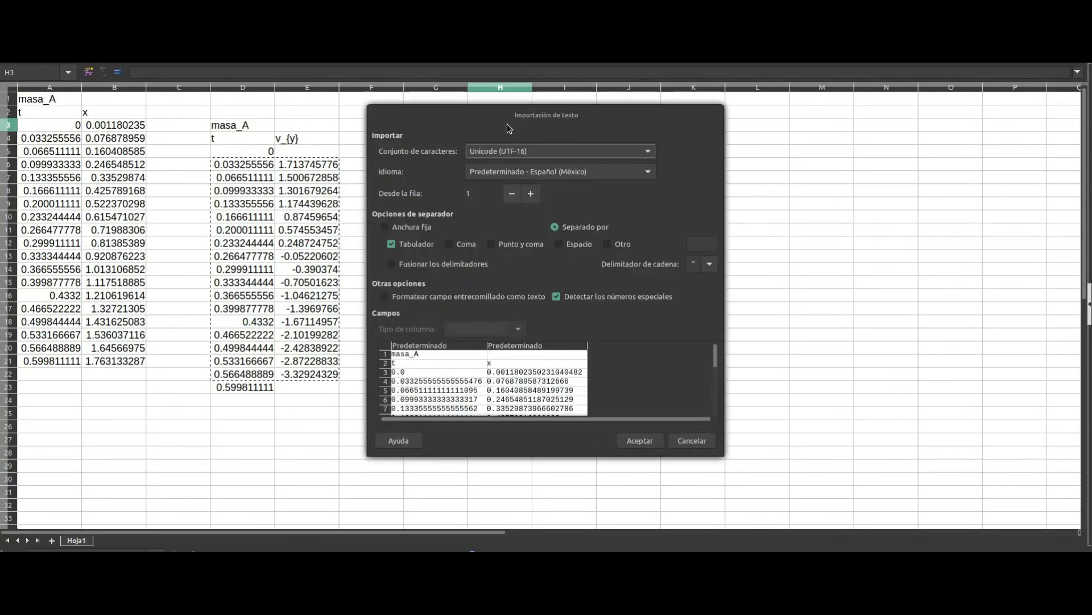
pyautogui.click(639, 441)
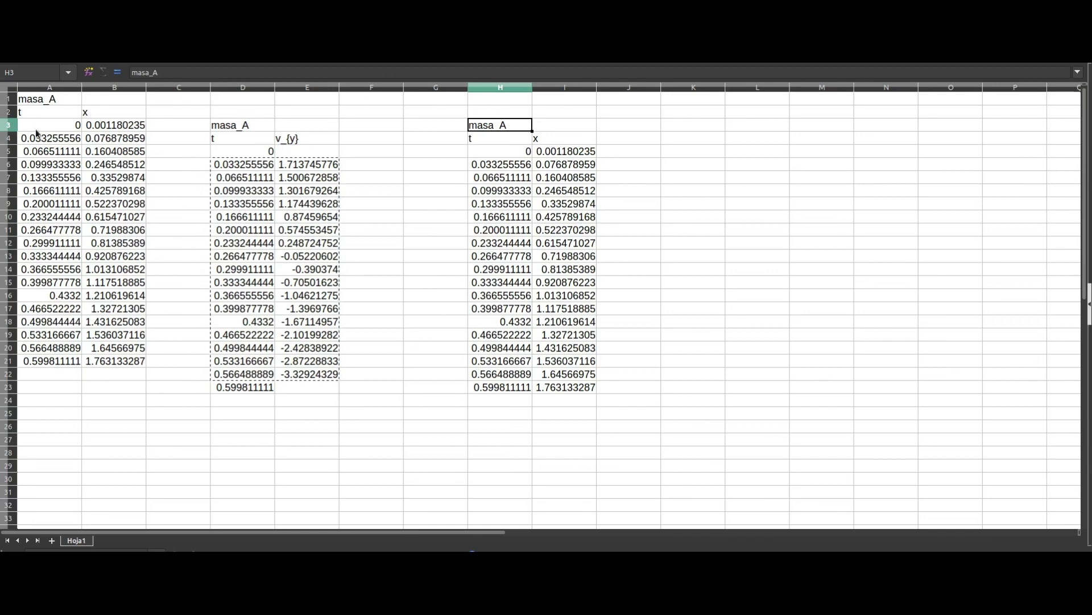
# Copy the t and x values in A3:B21 and switch to SciDAVis, enlarging Tabla1 to show all its data rows.
pyautogui.moveTo(19, 125); pyautogui.dragTo(99, 361)
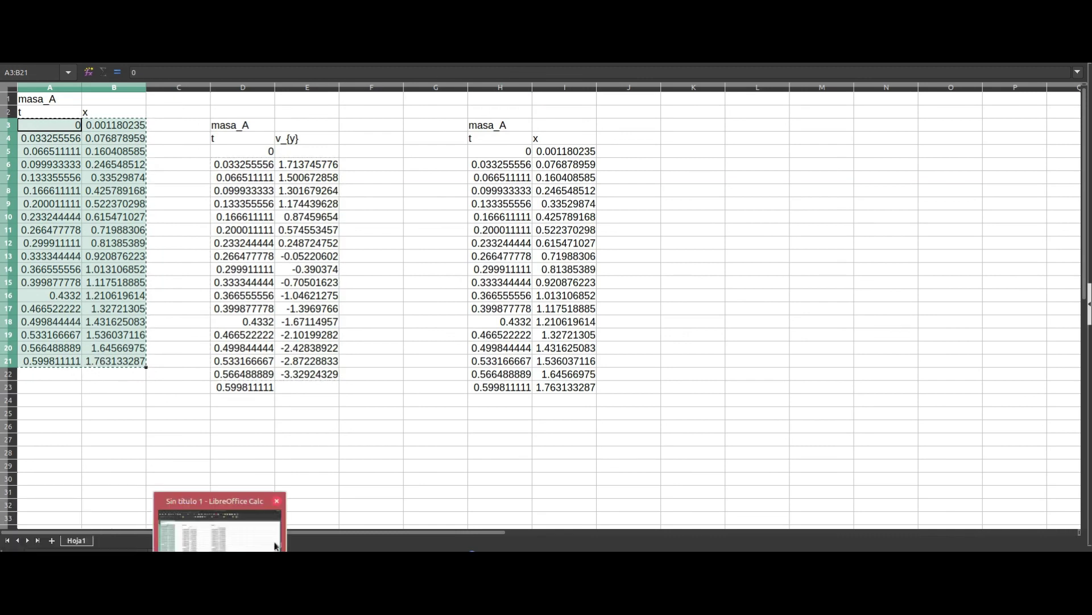
pyautogui.click(246, 602)
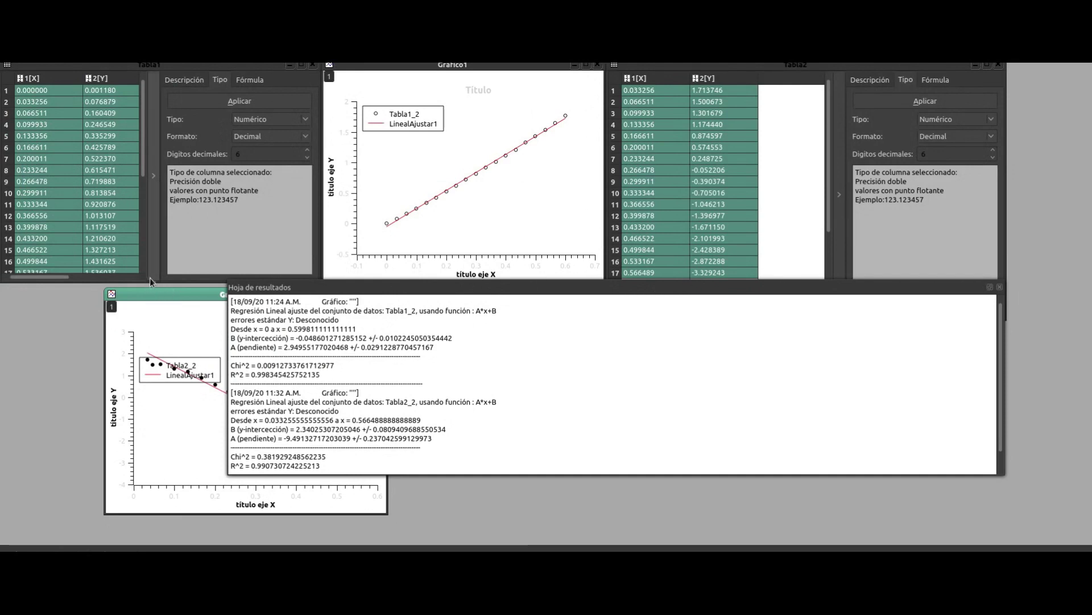
pyautogui.moveTo(138, 279); pyautogui.dragTo(128, 346)
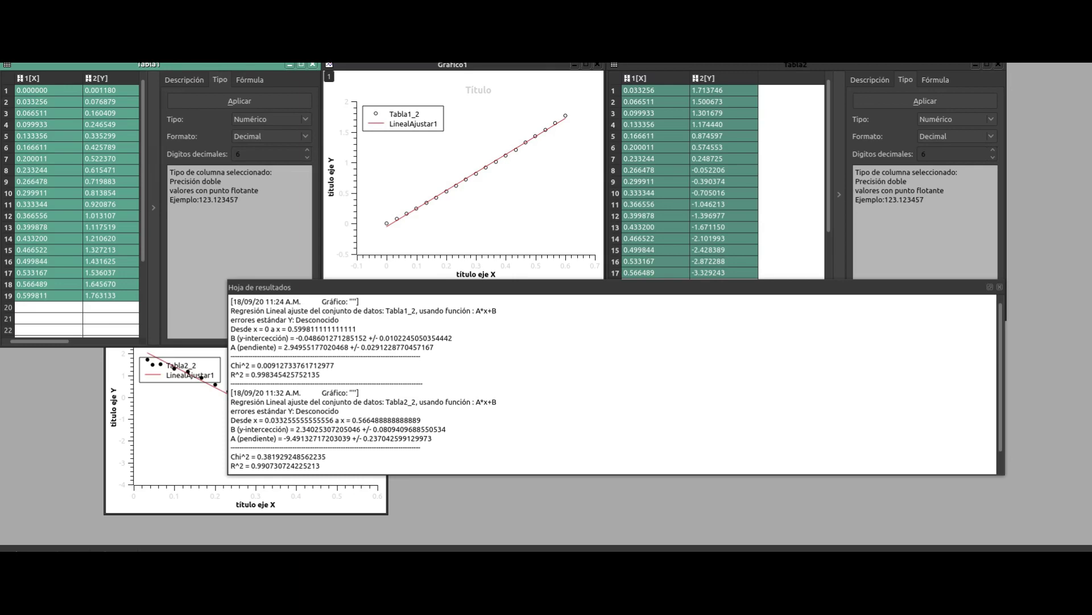
# Change the Y-axis title of the Tabla1 linear fit graph to "X(m)".
pyautogui.click(164, 8)
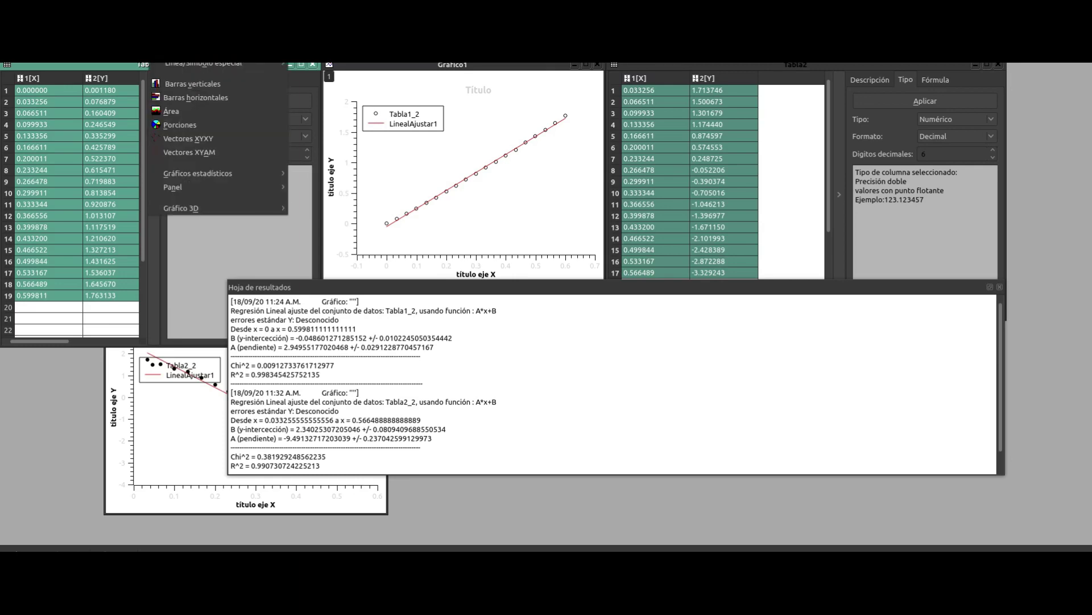
pyautogui.click(487, 66)
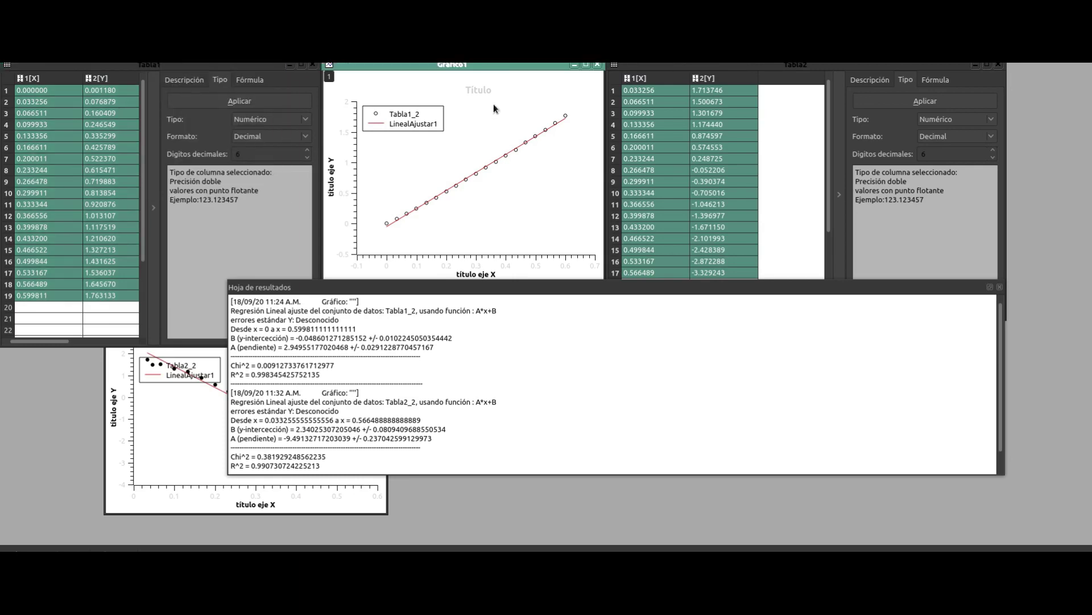
pyautogui.moveTo(494, 65)
pyautogui.mouseDown()
pyautogui.moveTo(545, 120)
pyautogui.moveTo(515, 67)
pyautogui.moveTo(494, 67)
pyautogui.mouseUp()
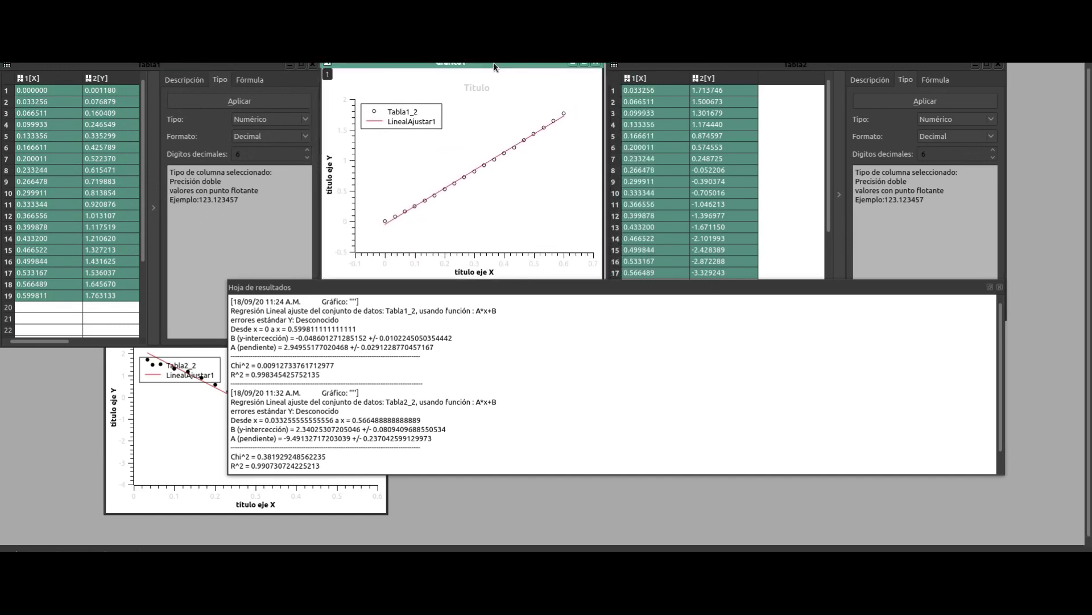
pyautogui.doubleClick(331, 181)
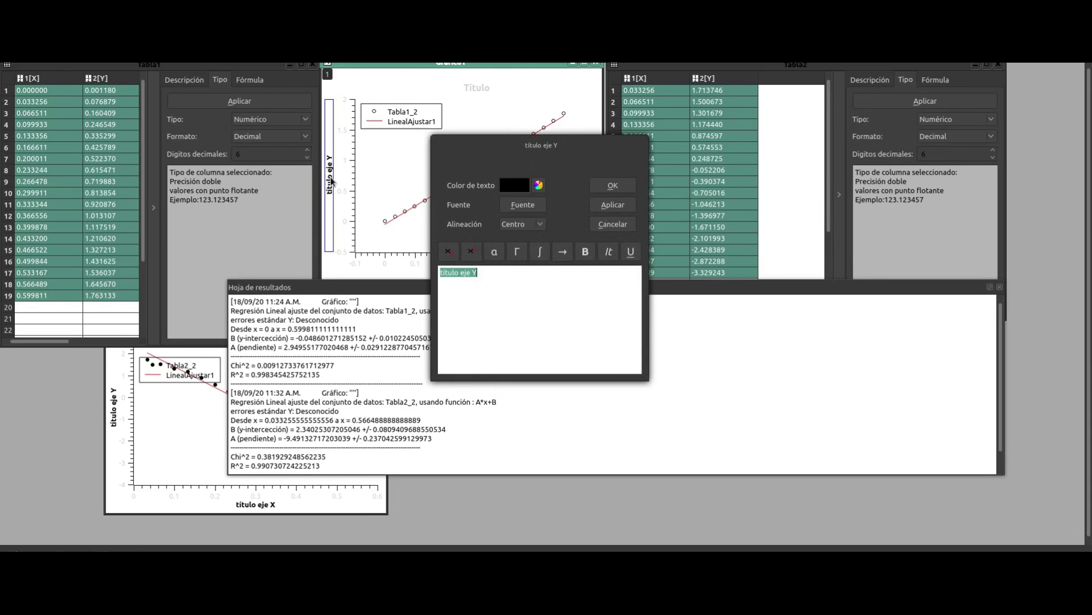
pyautogui.press('BackSpace')
pyautogui.write('X/m')
pyautogui.click(614, 206)
pyautogui.click(612, 186)
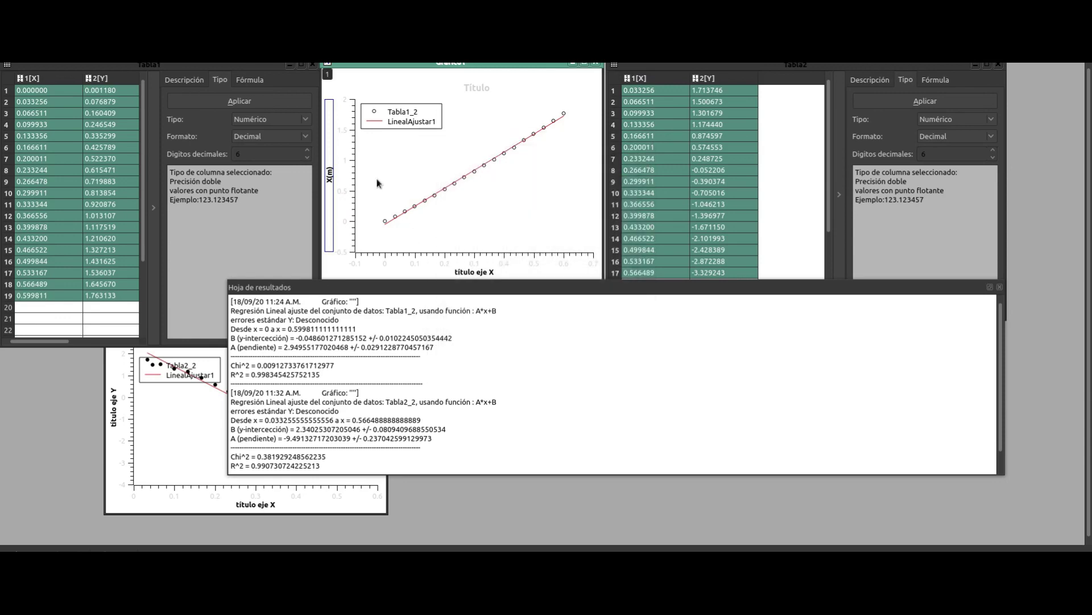
# Change the X-axis title of the same graph to "t (s)".
pyautogui.doubleClick(479, 272)
pyautogui.write('t (s')
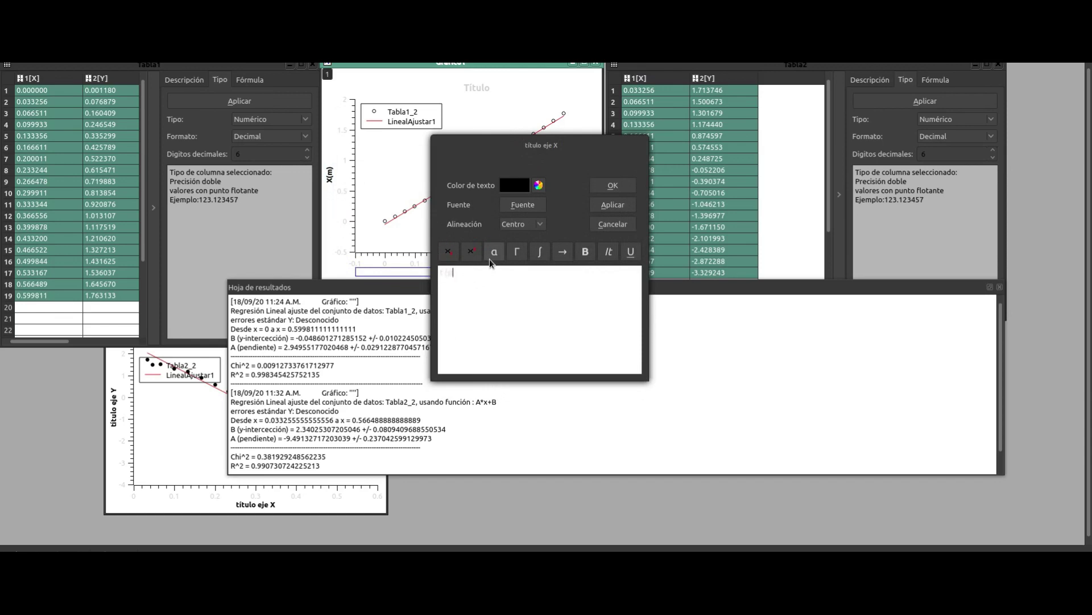
pyautogui.write(')')
pyautogui.click(615, 186)
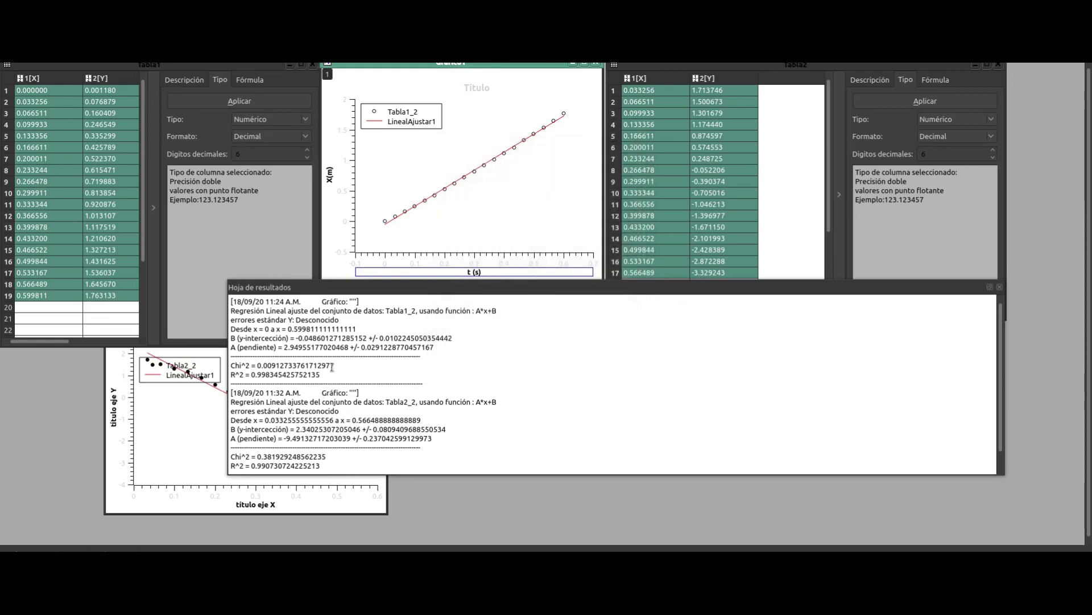
# Replace the graph's placeholder title with "Posición horizontal vs tiempo".
pyautogui.doubleClick(470, 87)
pyautogui.press('BackSpace')
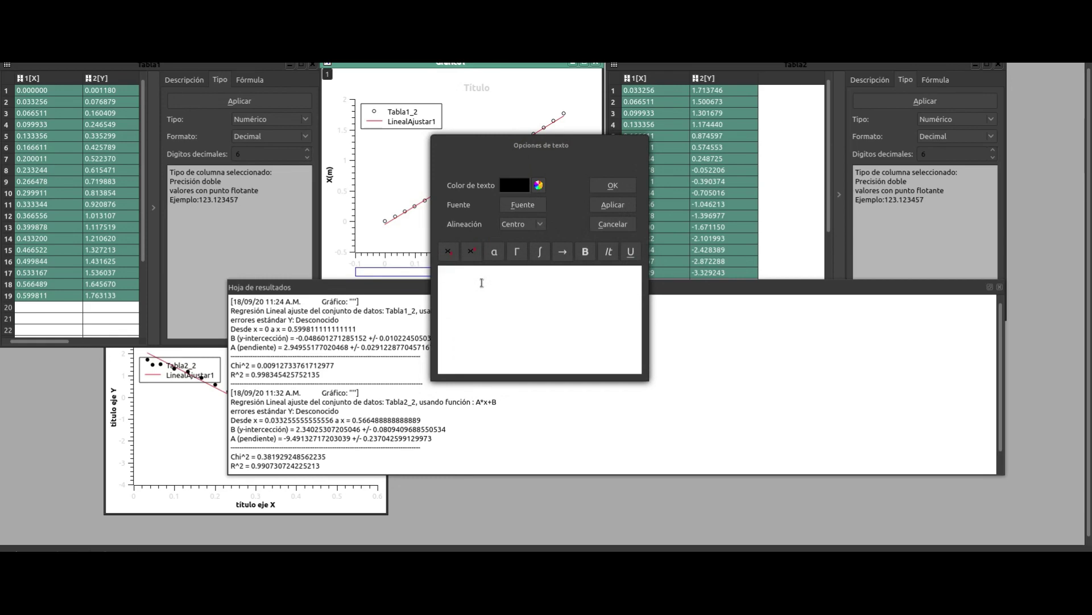
pyautogui.write('Posicion horizontal')
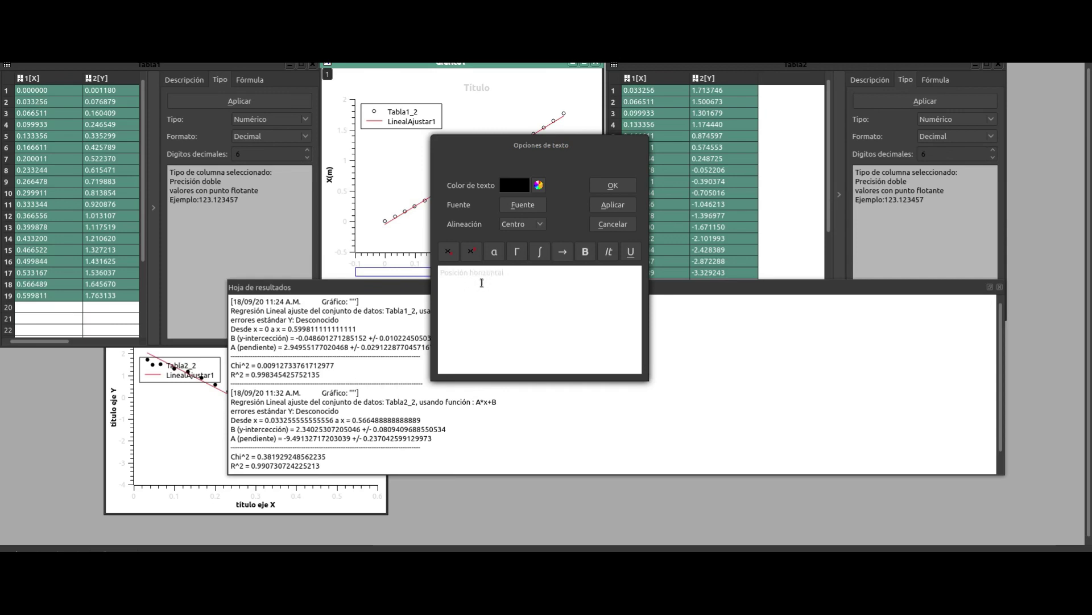
pyautogui.write(' vs tiempo')
pyautogui.click(612, 204)
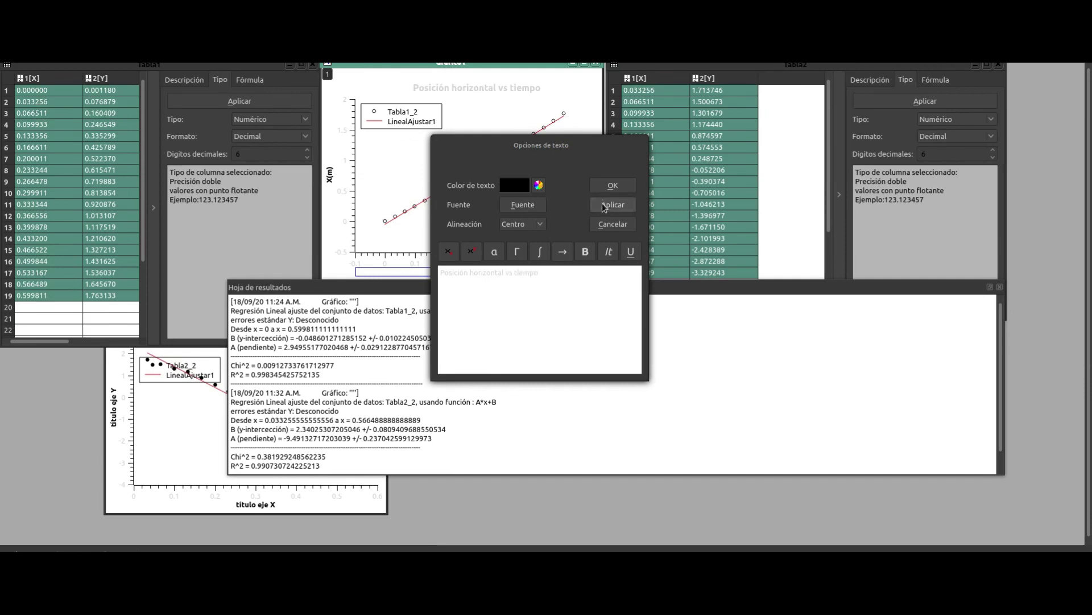
pyautogui.click(611, 186)
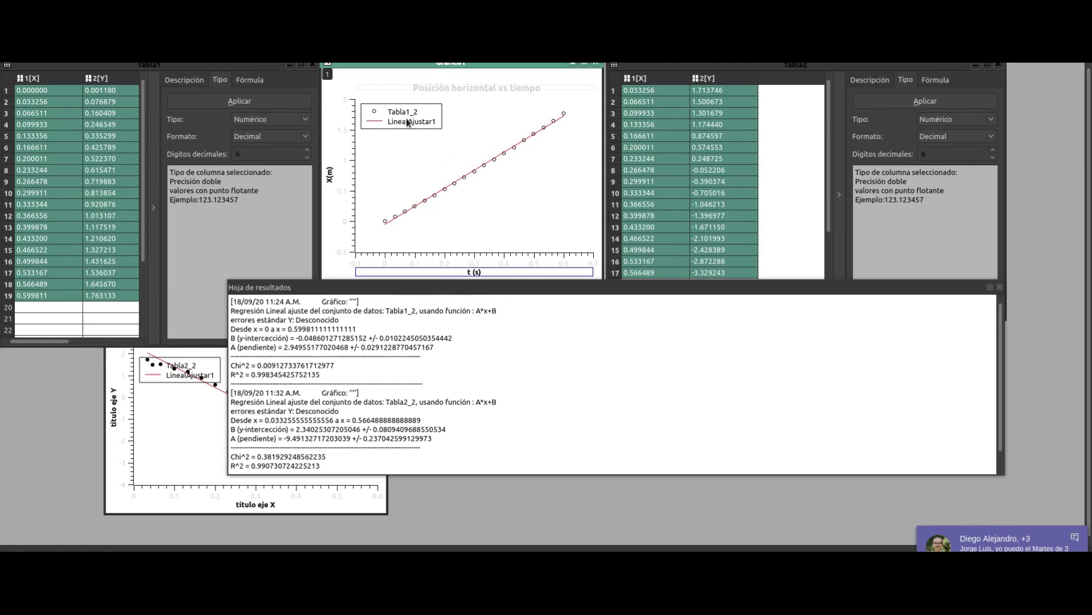
# Rename the legend's data-point entry as "Datos experimentales x vs t", keeping its symbol code.
pyautogui.doubleClick(424, 117)
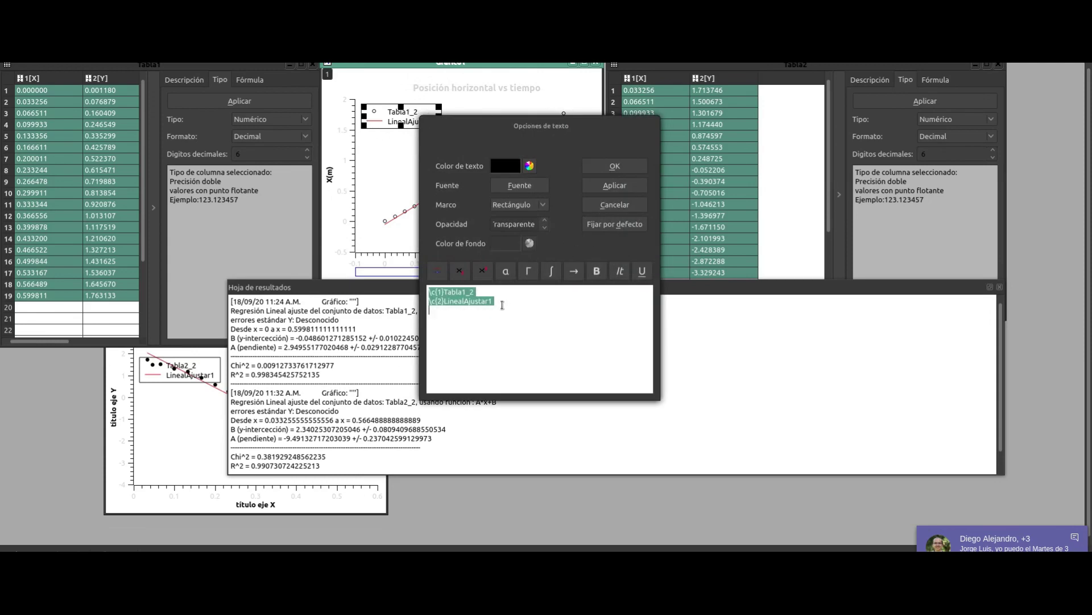
pyautogui.click(479, 295)
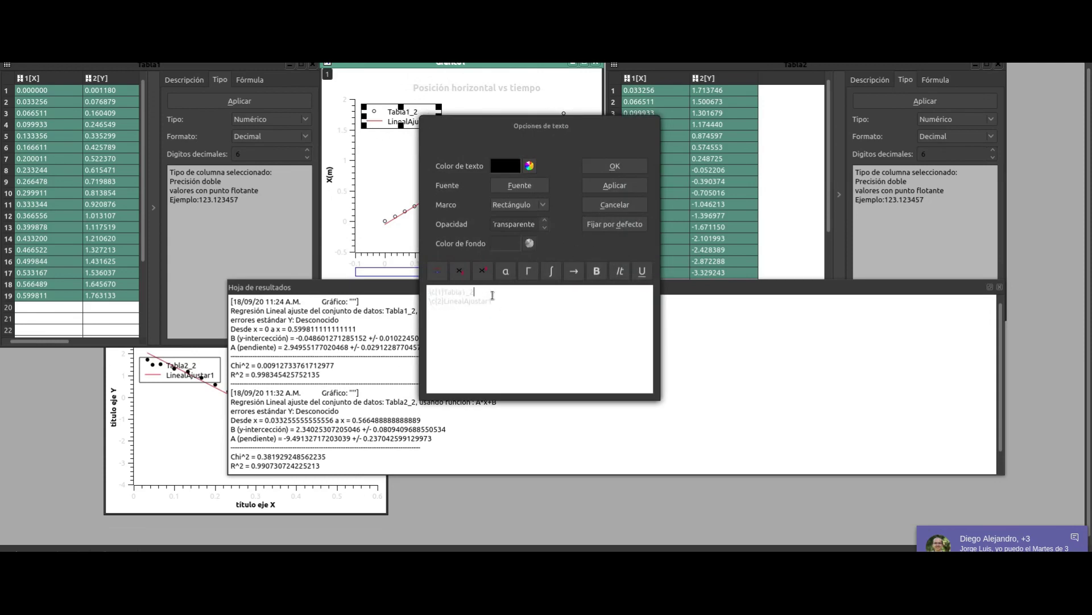
pyautogui.press('BackSpace')
pyautogui.press('BackSpace')
pyautogui.press('BackSpace')
pyautogui.write('Datos Y')
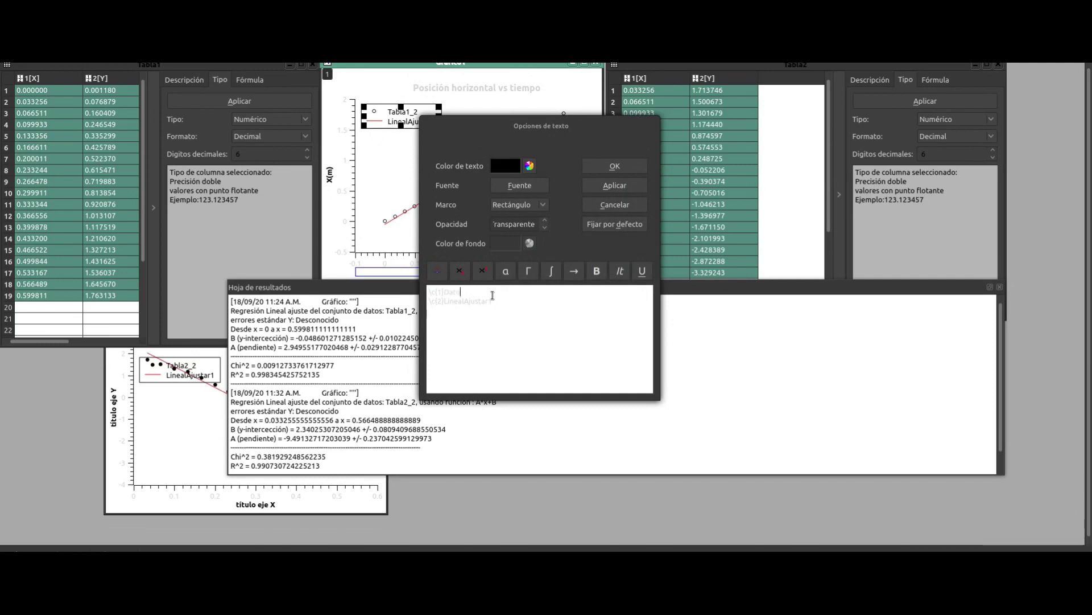
pyautogui.write('xporimentales x vs')
# Rename the legend's fit-line entry as "Ajuste lineal" and apply the legend changes.
pyautogui.press('BackSpace')
pyautogui.press('BackSpace')
pyautogui.press('BackSpace')
pyautogui.press('BackSpace')
pyautogui.press('BackSpace')
pyautogui.press('BackSpace')
pyautogui.press('BackSpace')
pyautogui.press('BackSpace')
pyautogui.press('BackSpace')
pyautogui.press('BackSpace')
pyautogui.press('BackSpace')
pyautogui.press('BackSpace')
pyautogui.press('BackSpace')
pyautogui.write('Ajuste lineal')
pyautogui.click(612, 187)
pyautogui.click(615, 168)
pyautogui.click(559, 183)
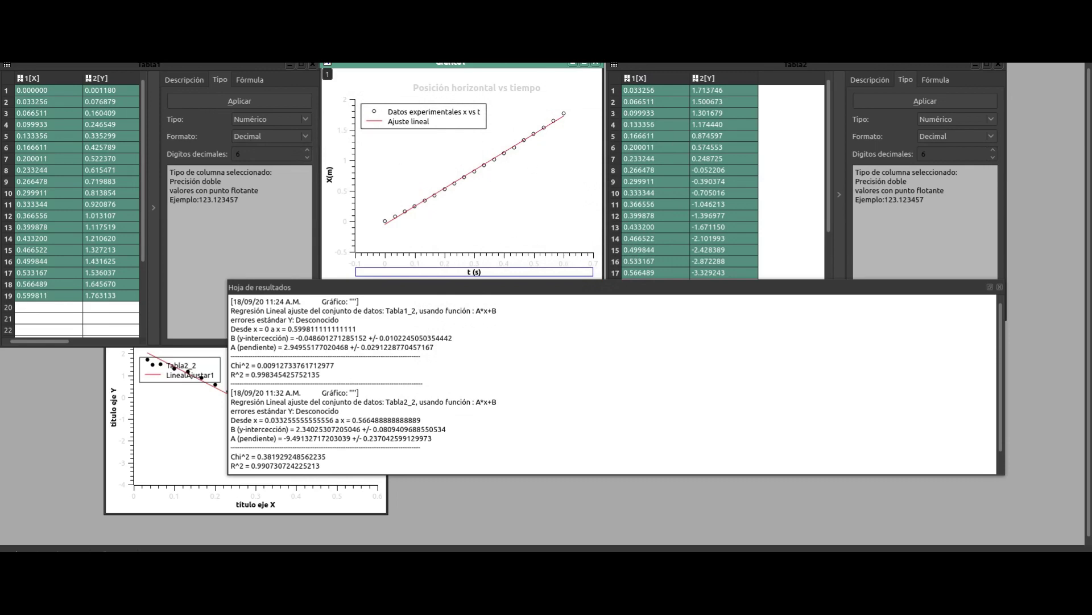
# View the quick-fit options available for the position graph.
pyautogui.click(256, 8)
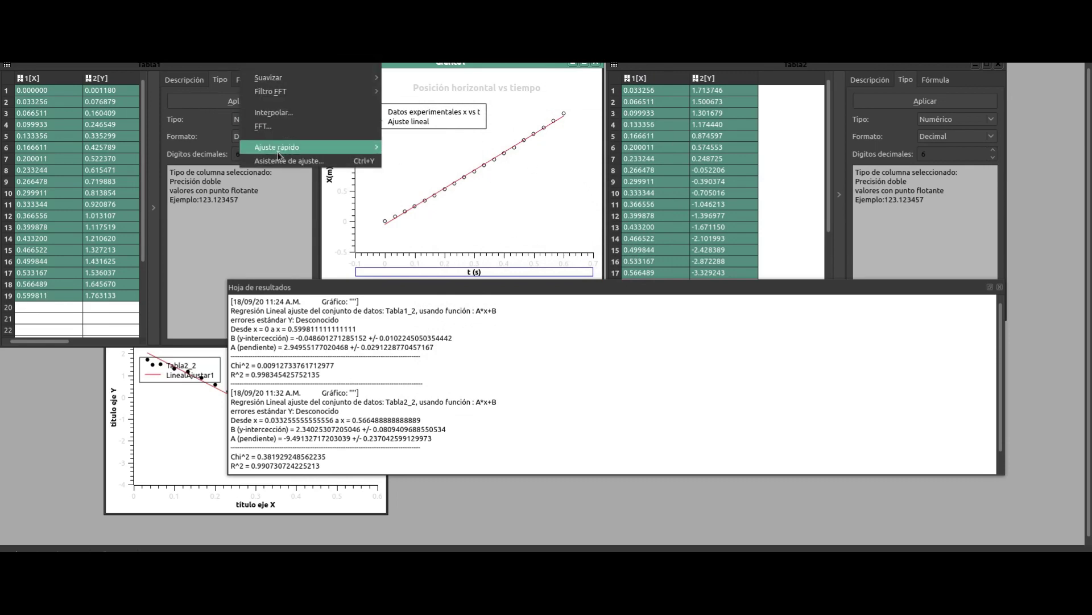
pyautogui.moveTo(334, 149)
pyautogui.click(422, 143)
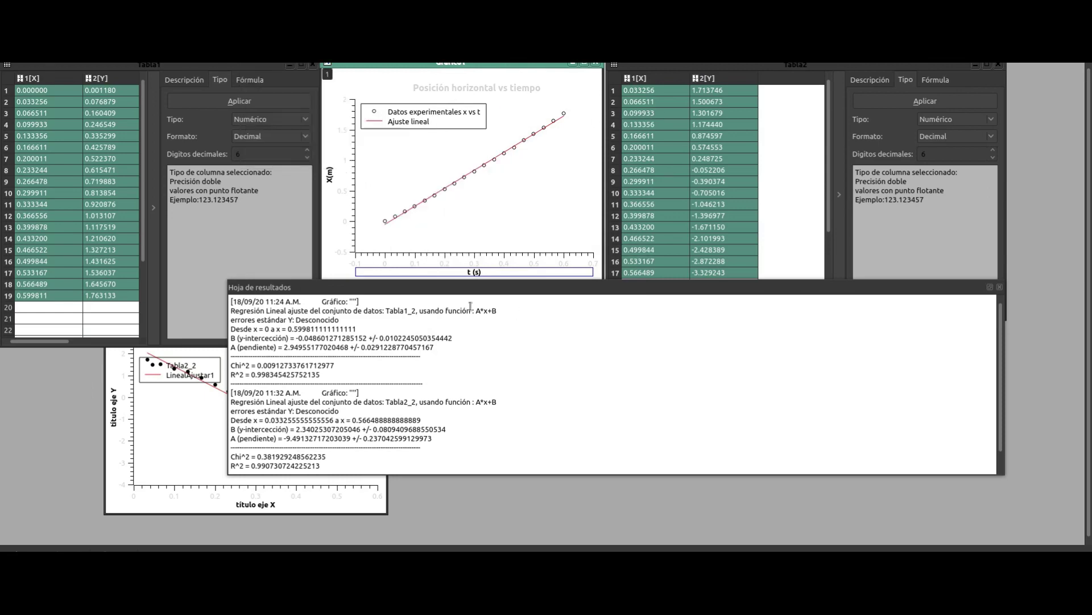
# Set the left axis's number label colour to black on the horizontal position graph and apply the change.
pyautogui.doubleClick(345, 195)
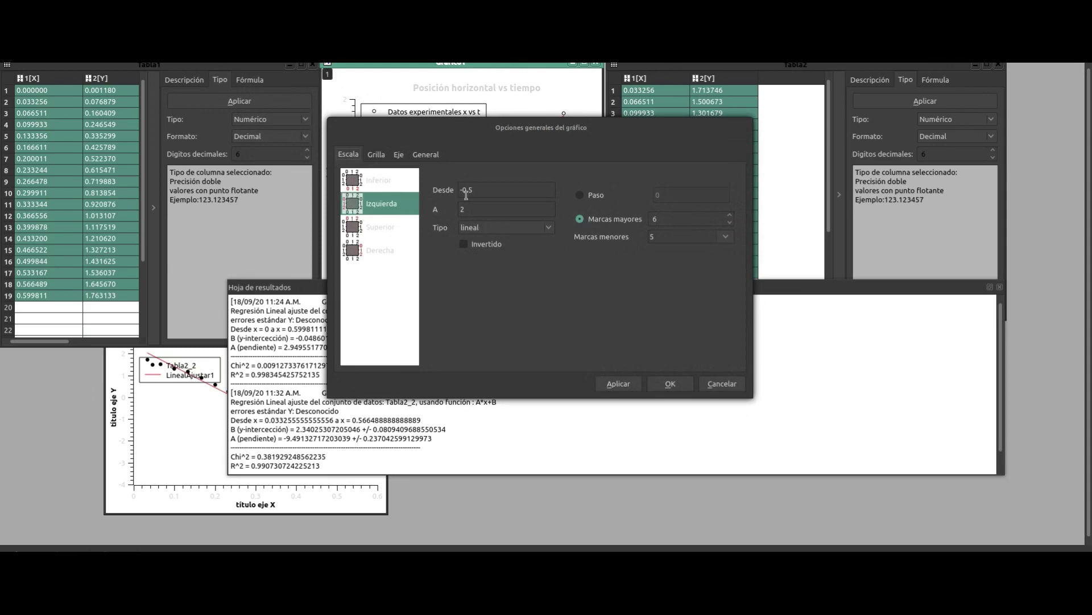
pyautogui.click(399, 154)
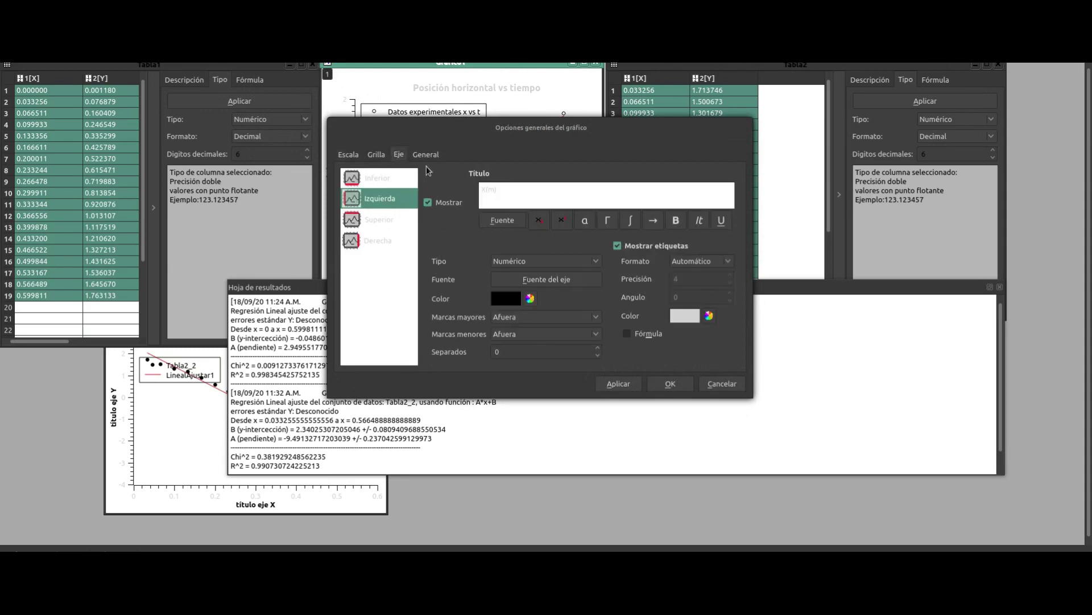
pyautogui.click(684, 315)
pyautogui.click(403, 142)
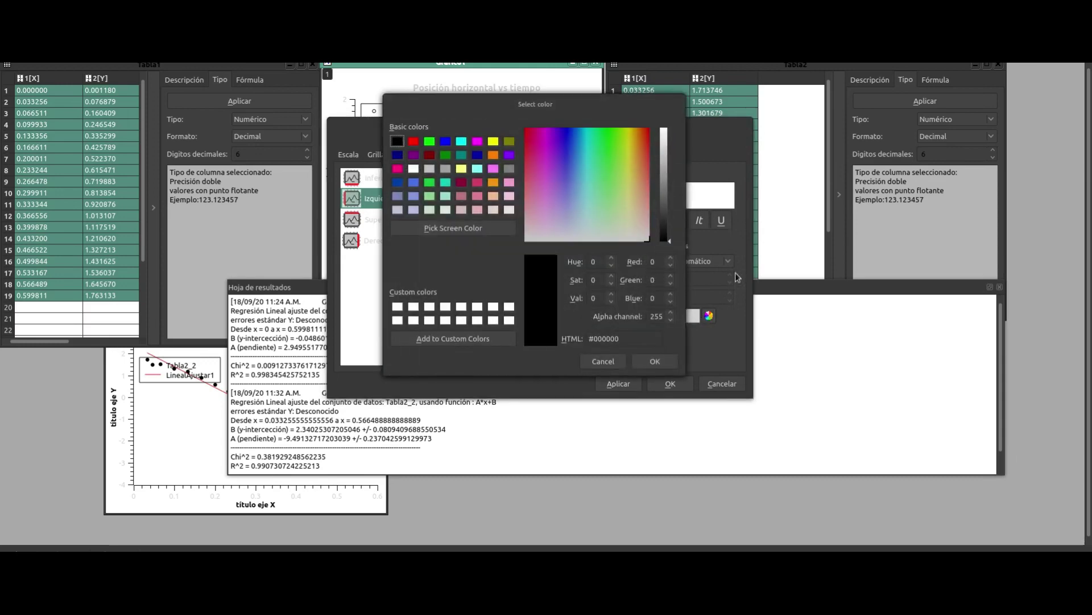
pyautogui.click(654, 361)
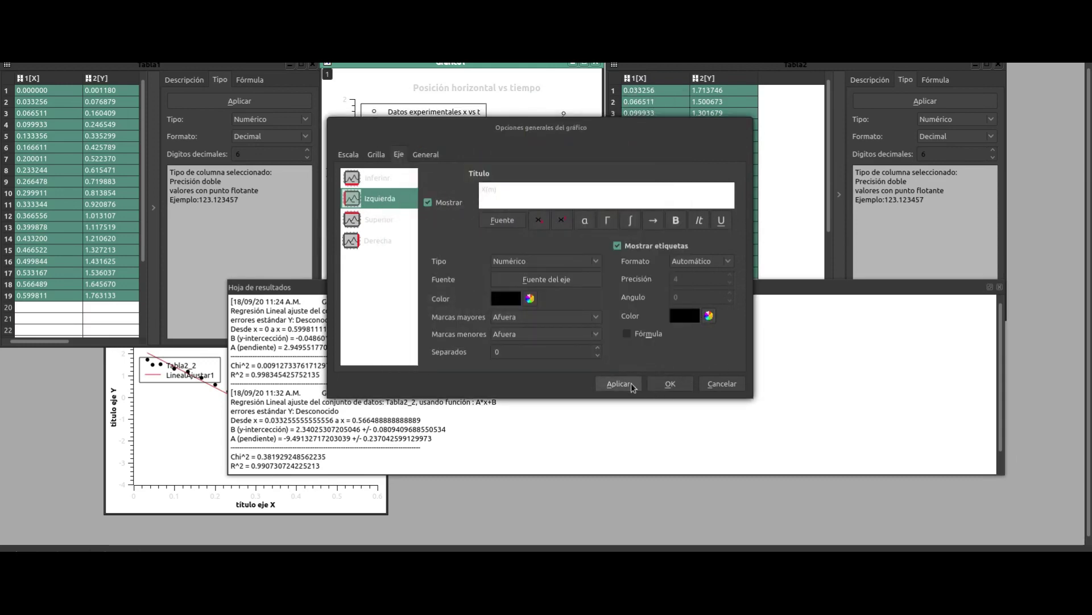
pyautogui.click(664, 380)
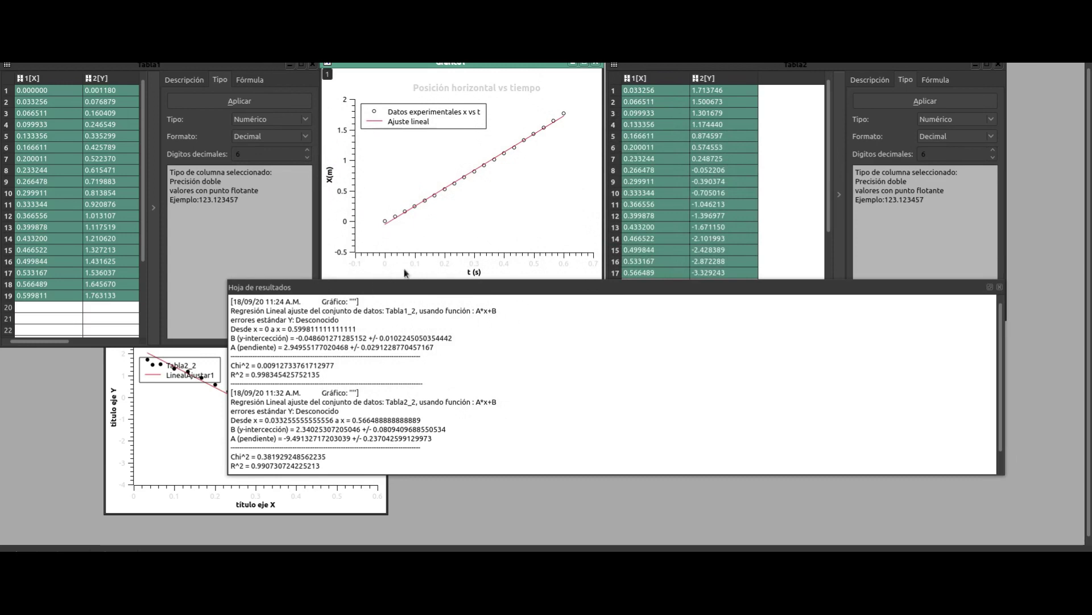
# Set the bottom axis's number label colour to black on the horizontal position graph and apply the change.
pyautogui.doubleClick(446, 262)
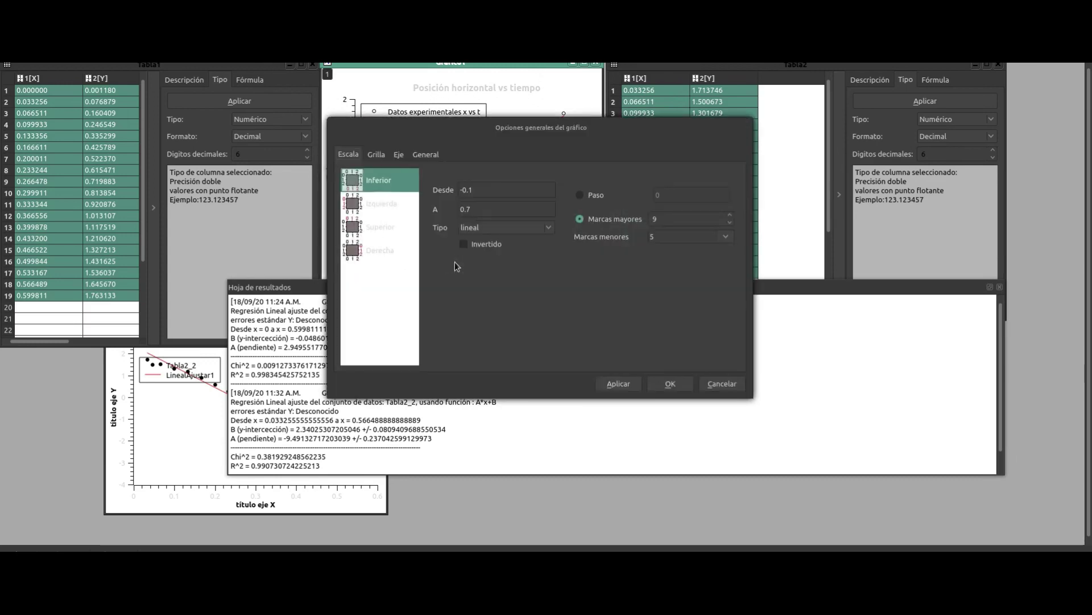
pyautogui.click(401, 155)
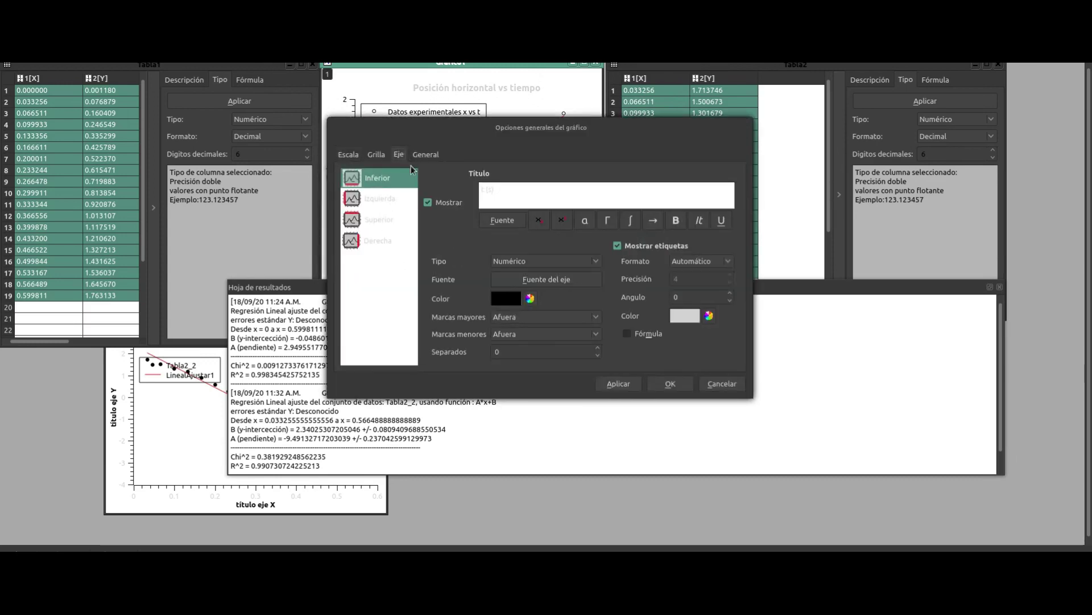
pyautogui.click(708, 315)
pyautogui.click(403, 143)
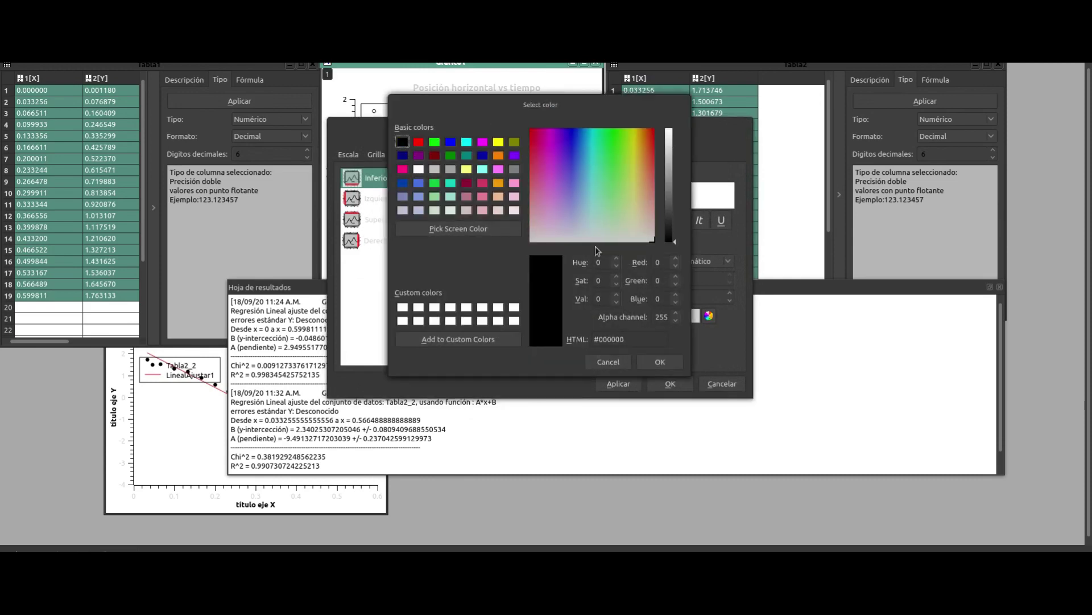
pyautogui.click(664, 364)
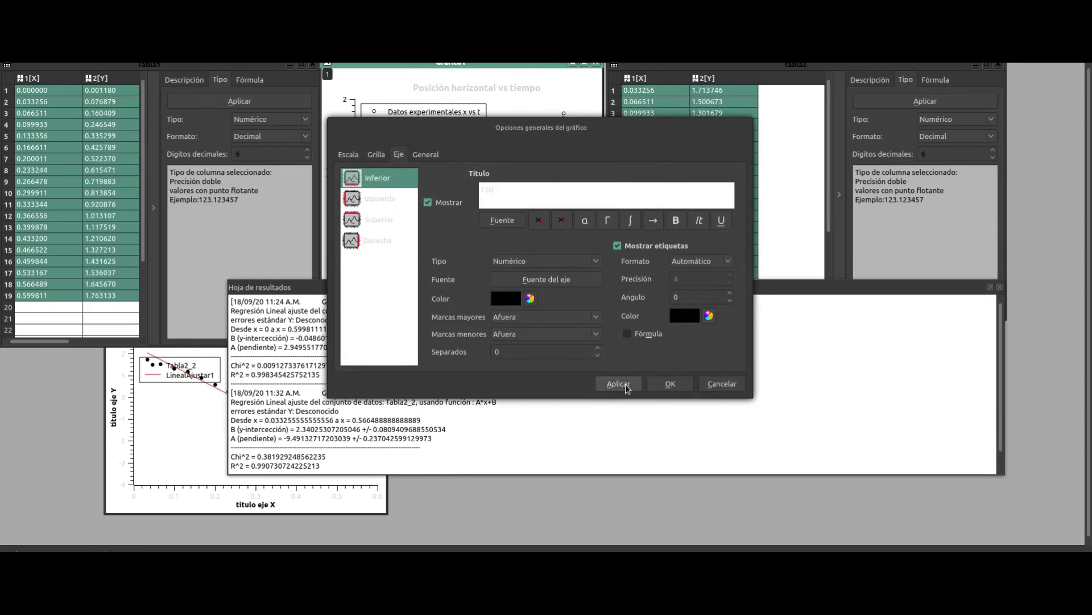
pyautogui.click(670, 384)
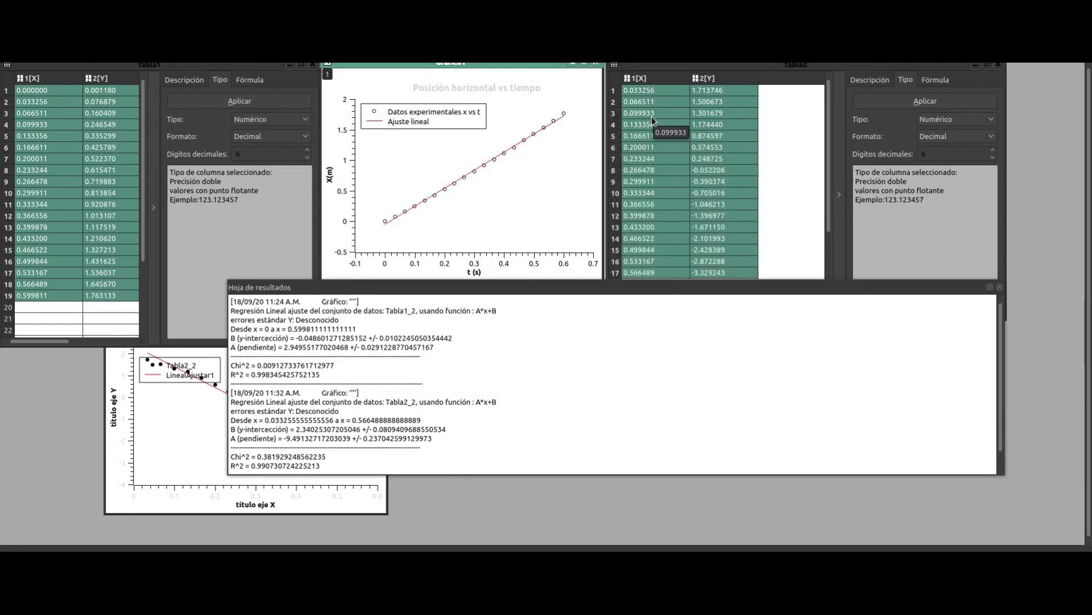
# Set the text colour of the title "Posición horizontal vs tiempo" to black and apply the change.
pyautogui.doubleClick(466, 89)
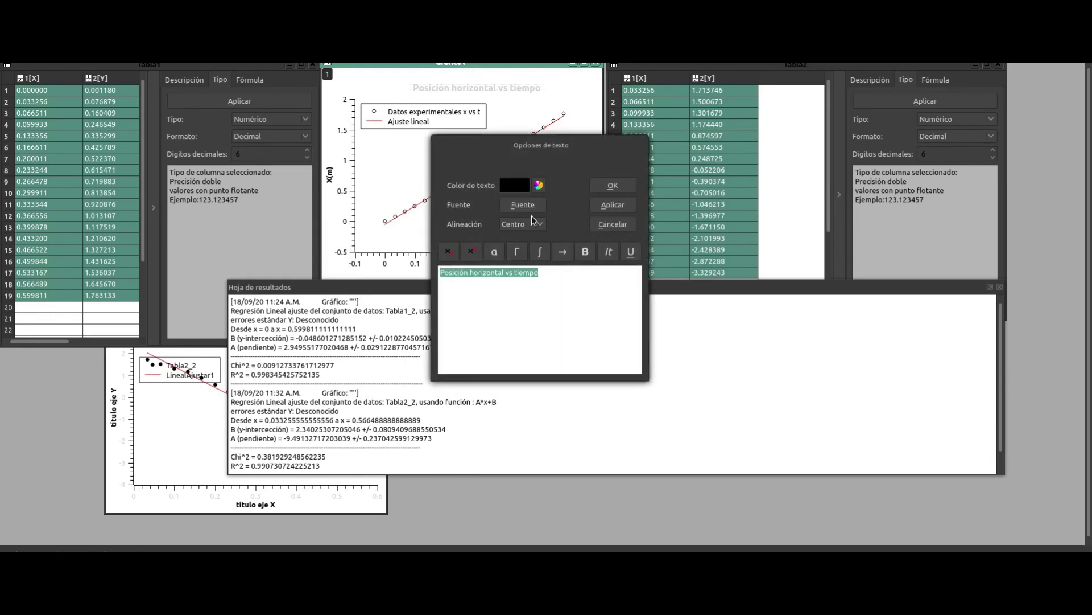
pyautogui.click(538, 186)
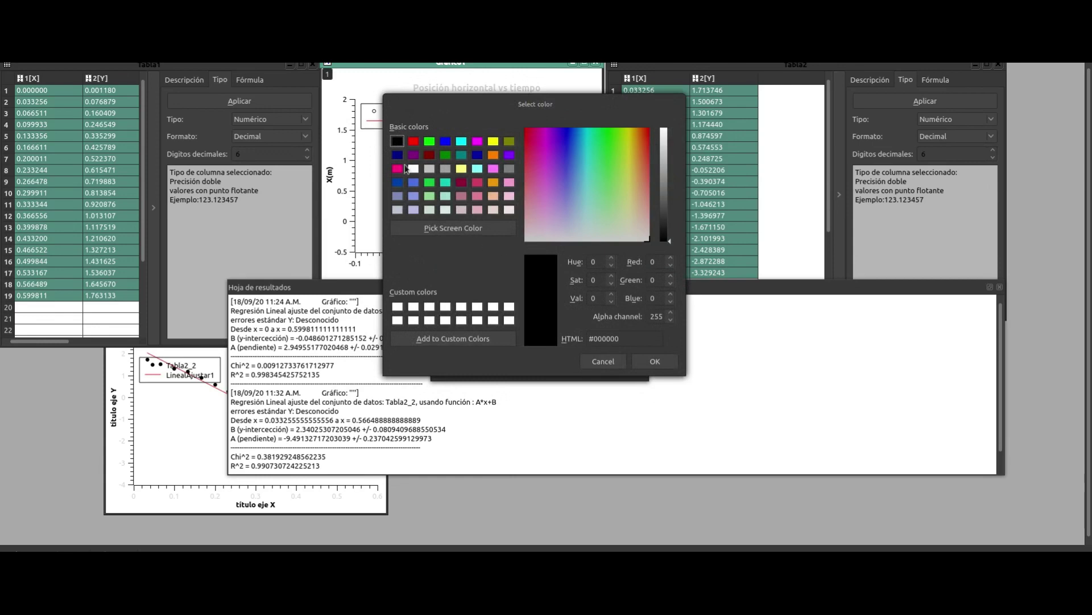
pyautogui.click(413, 141)
pyautogui.click(398, 141)
pyautogui.click(654, 362)
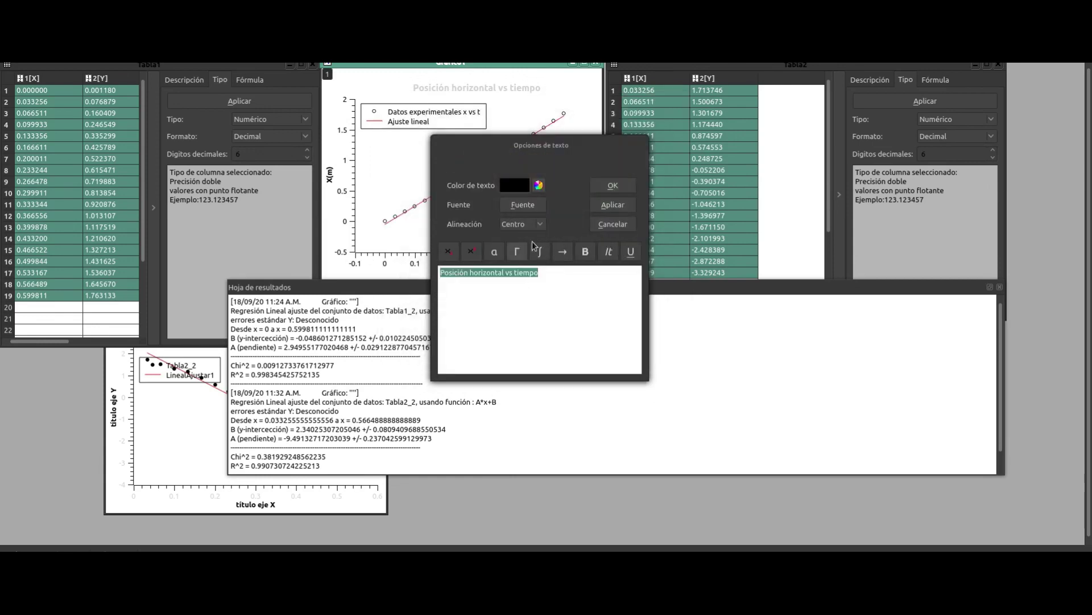
pyautogui.click(618, 208)
pyautogui.click(613, 185)
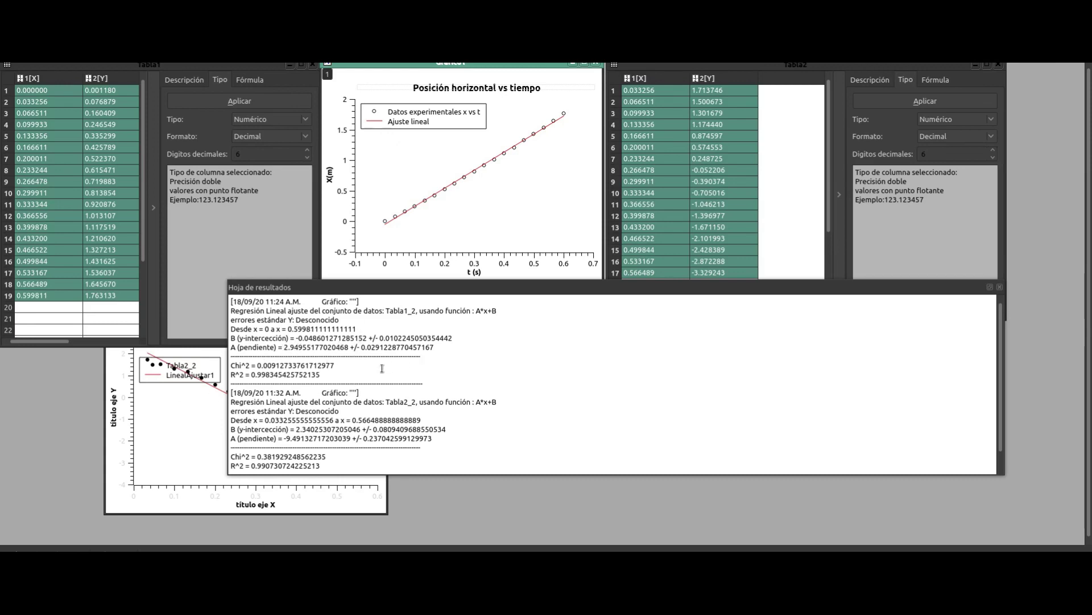
# Examine the slope and intercept uncertainties in the first regression's results, and move the results sheet clear of the data tables.
pyautogui.moveTo(361, 347); pyautogui.dragTo(428, 349)
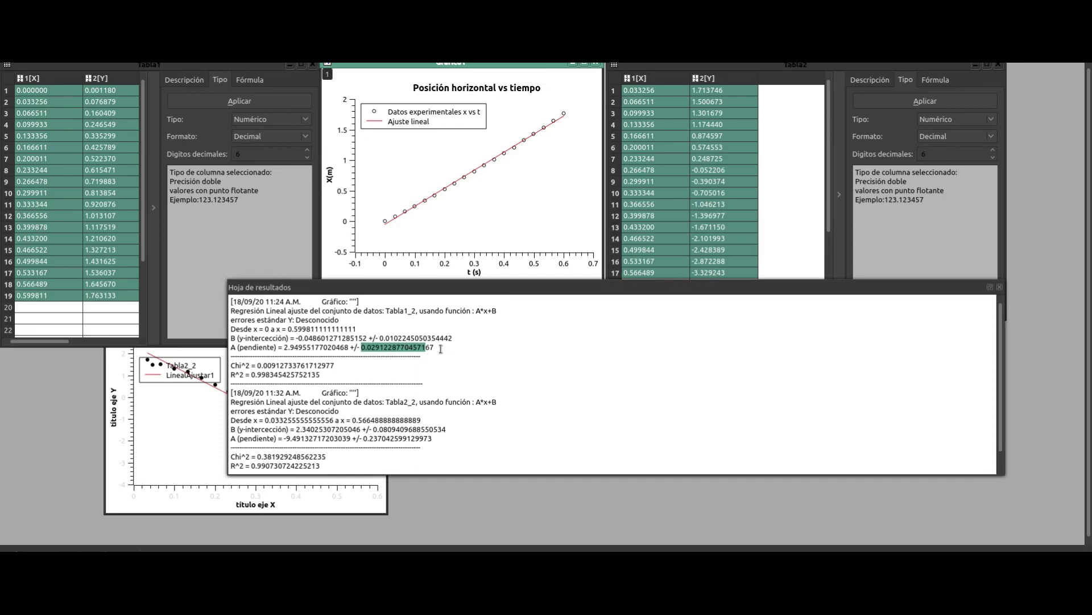
pyautogui.click(338, 345)
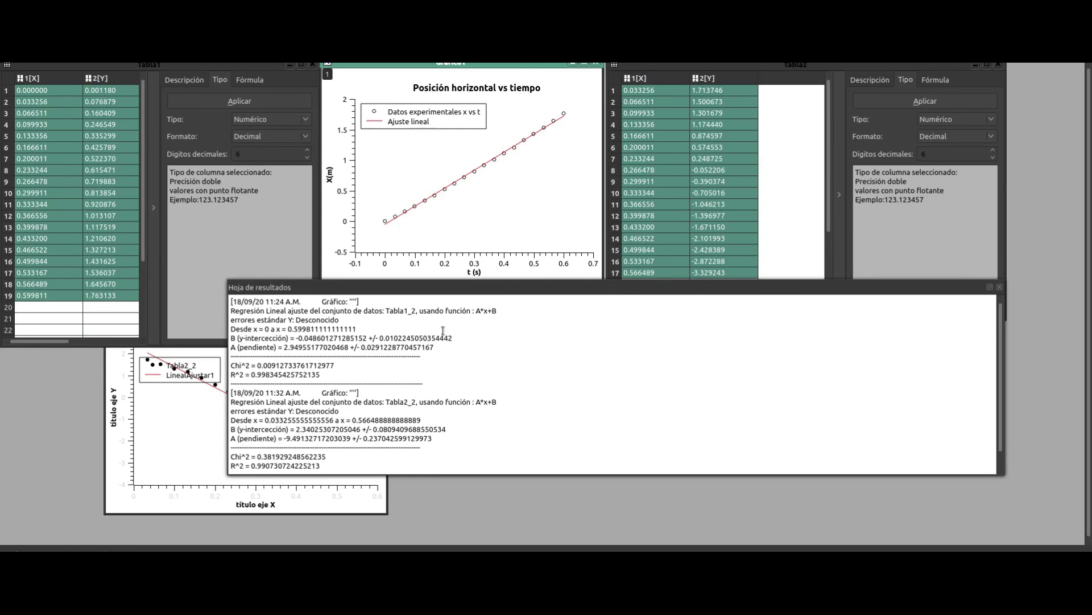
pyautogui.moveTo(379, 338); pyautogui.dragTo(453, 338)
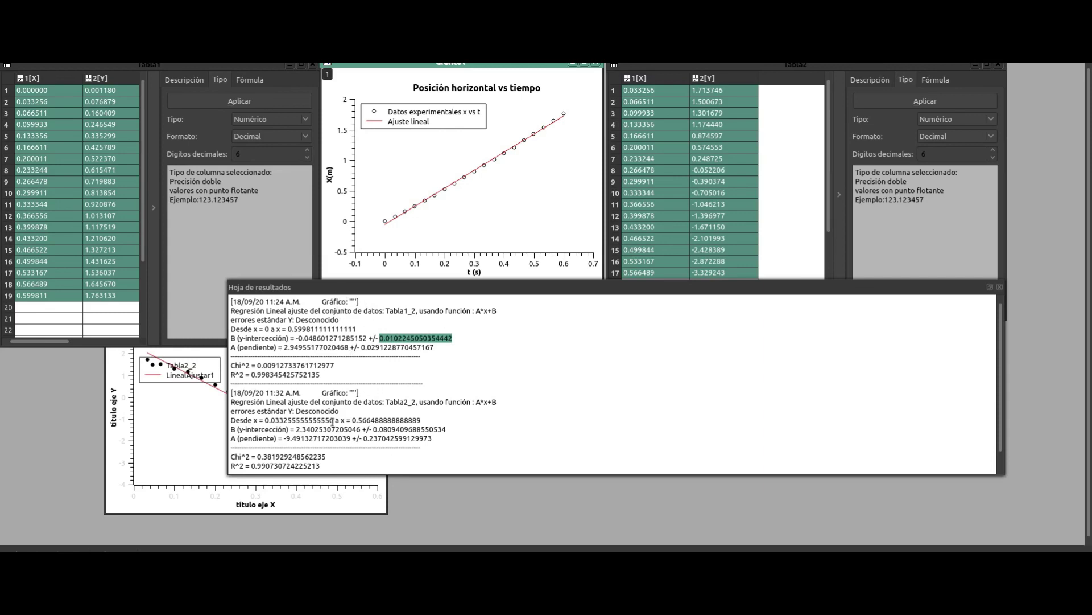
pyautogui.moveTo(517, 286); pyautogui.dragTo(579, 329)
pyautogui.moveTo(572, 303); pyautogui.dragTo(597, 341)
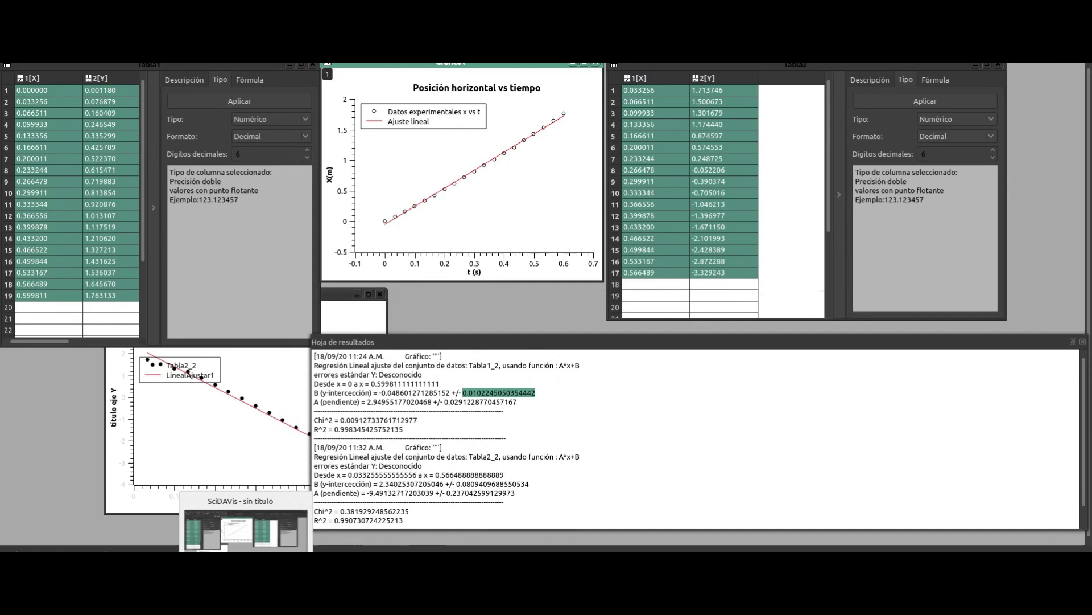
# Switch to Tracker's data tool, make v_y the vertical-axis variable against t, and select both columns' data for copying.
pyautogui.click(169, 602)
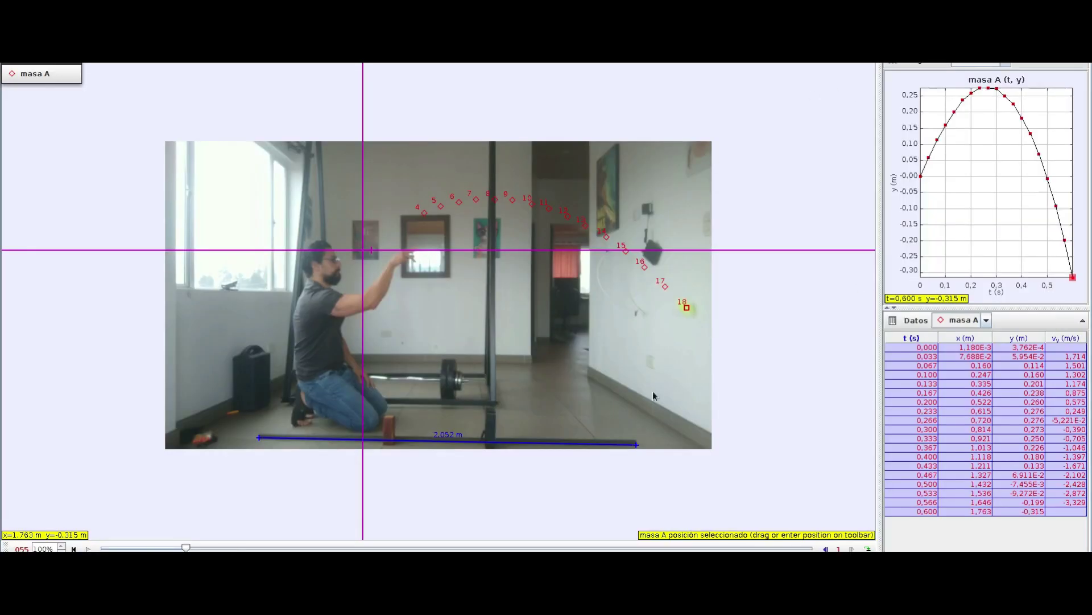
pyautogui.click(220, 602)
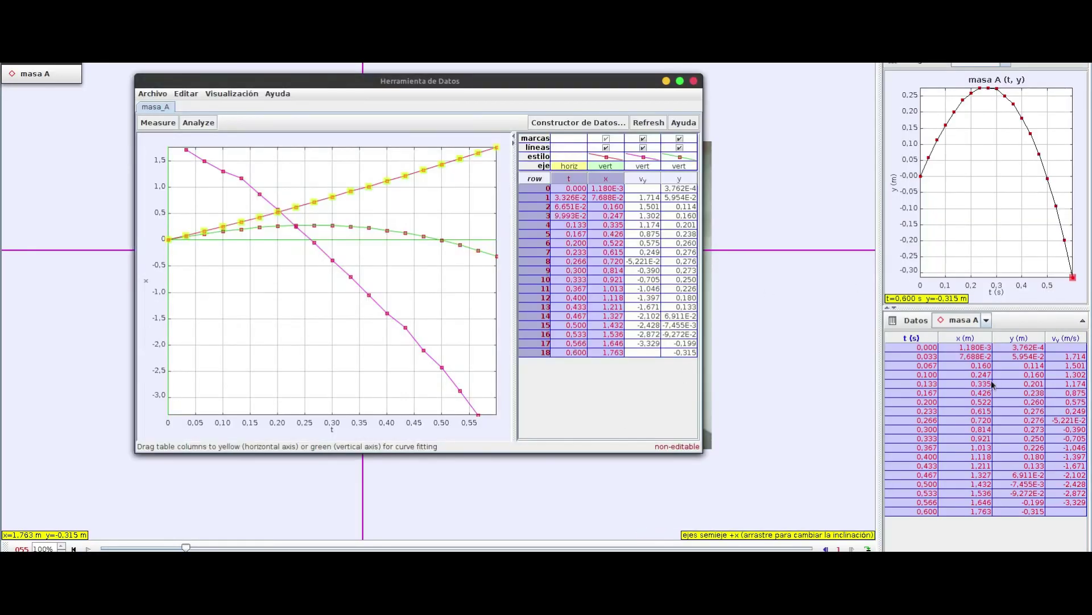
pyautogui.moveTo(643, 179); pyautogui.dragTo(609, 180)
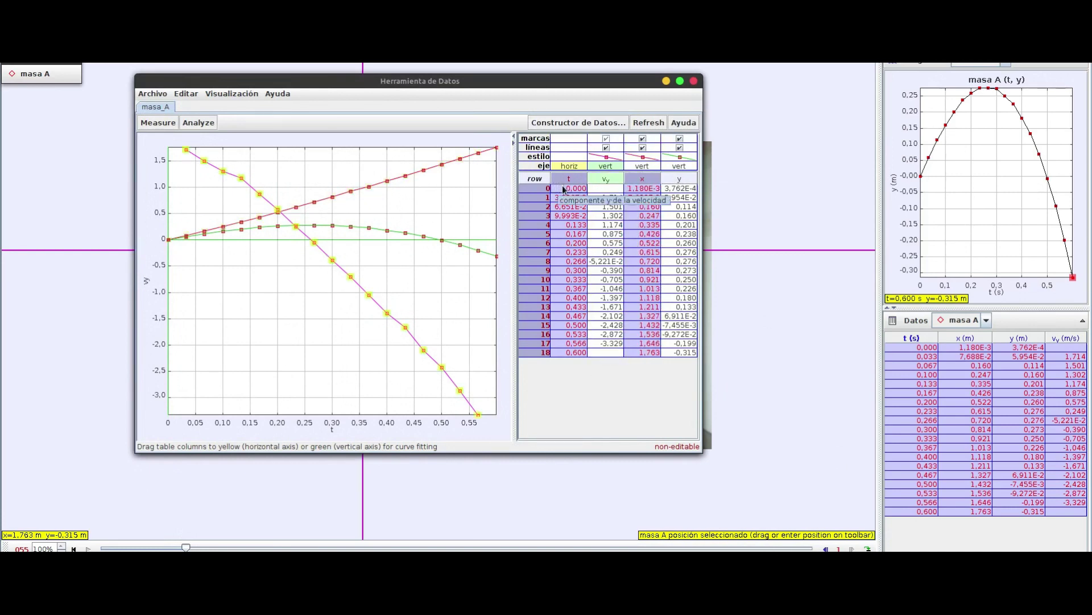
pyautogui.moveTo(560, 187); pyautogui.dragTo(614, 355)
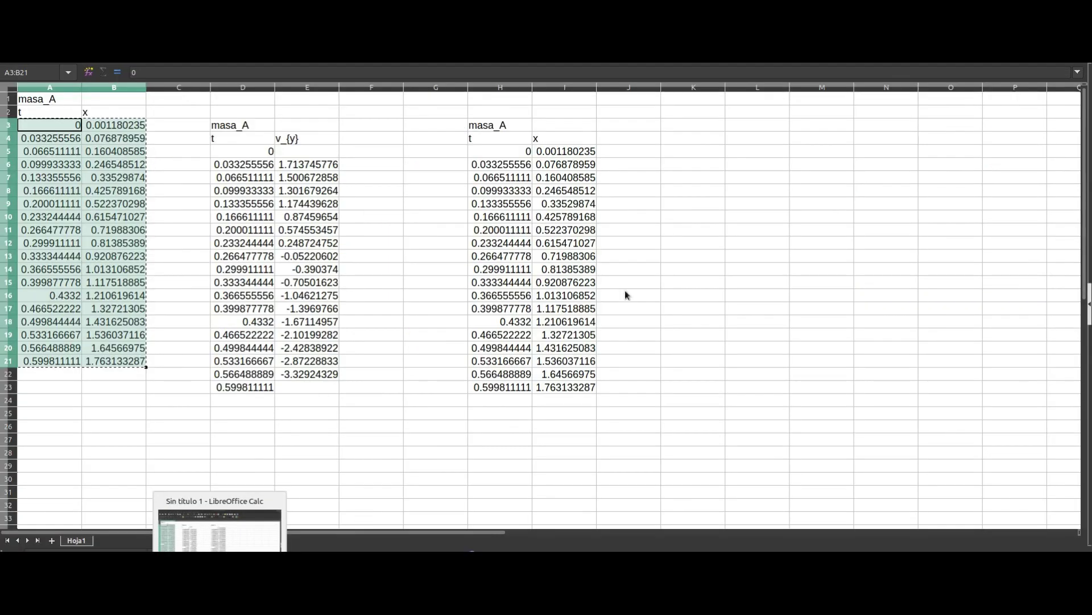
# Paste the copied t and v_y data into the LibreOffice Calc sheet starting at cell K5.
pyautogui.click(707, 151)
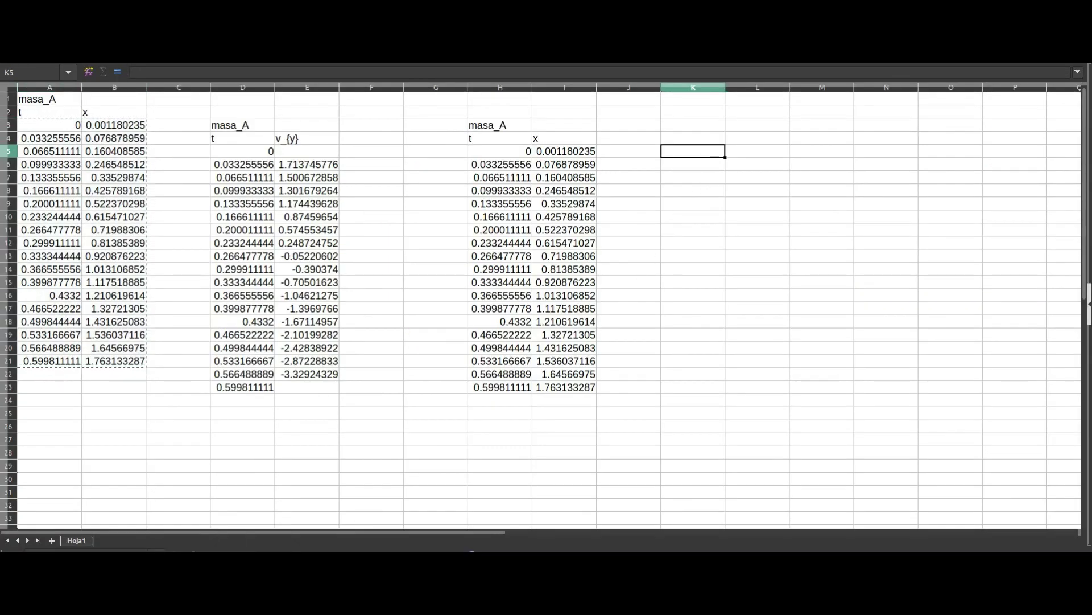
pyautogui.hotkey('ctrl', 'v')
pyautogui.click(634, 444)
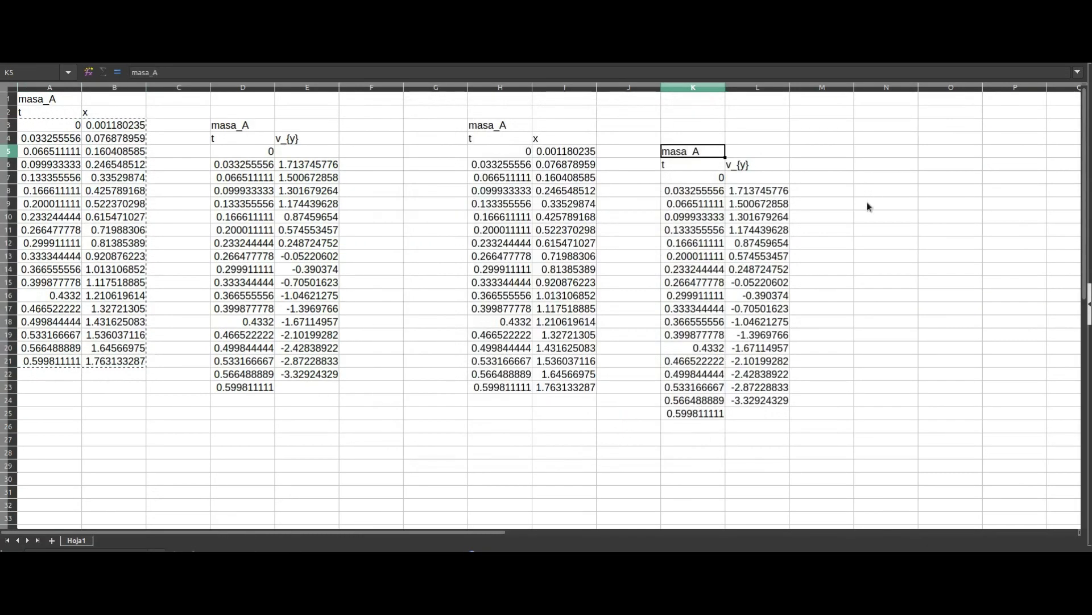
# Select only the rows with both t and v_y values, K8:L24, and switch to SciDAVis.
pyautogui.click(721, 179)
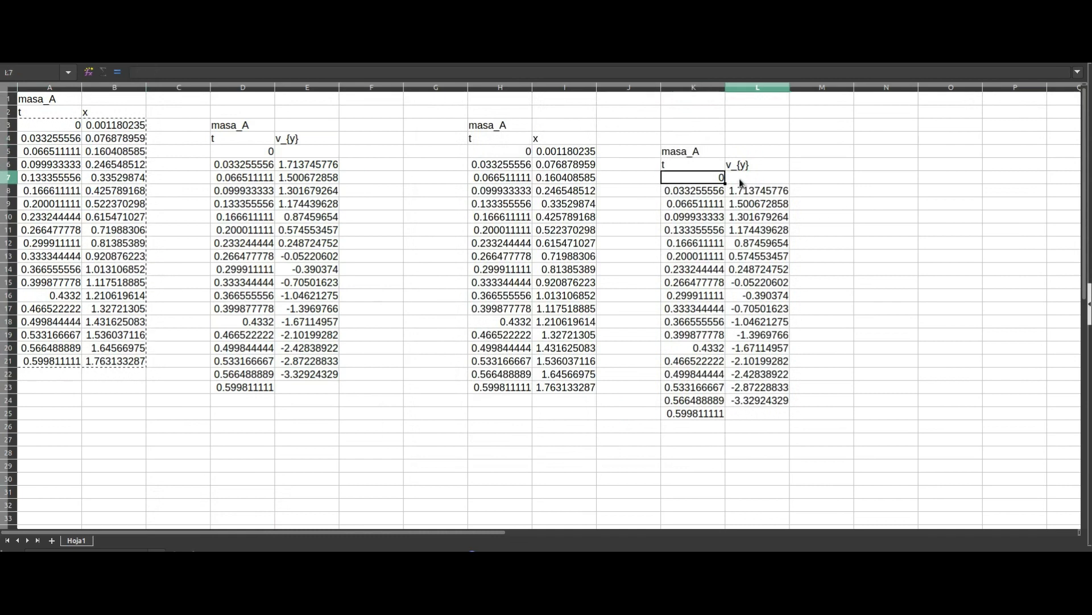
pyautogui.click(752, 181)
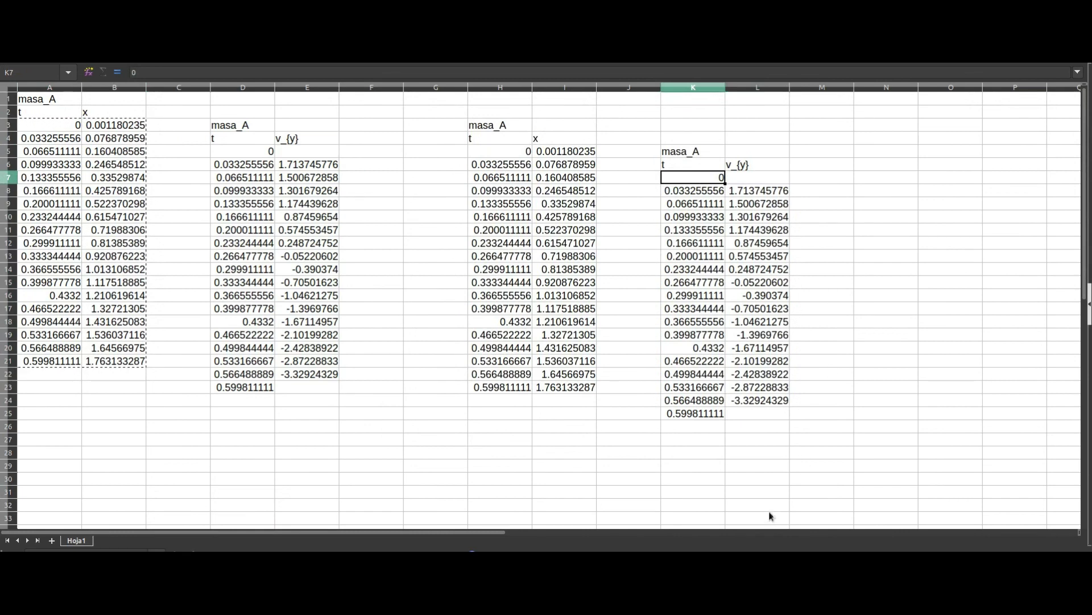
pyautogui.click(749, 420)
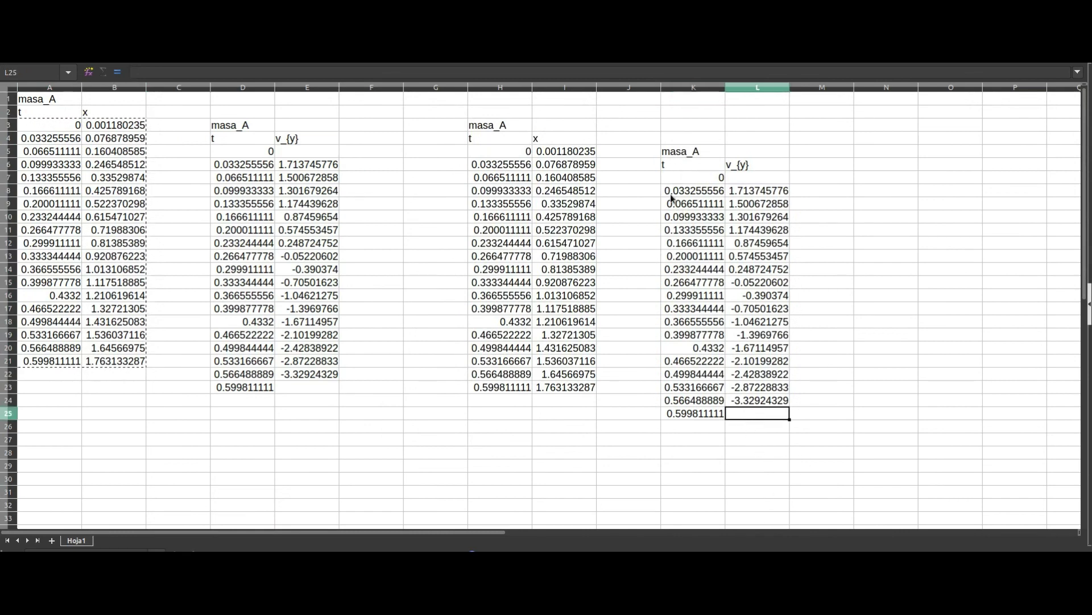
pyautogui.moveTo(677, 194); pyautogui.dragTo(776, 403)
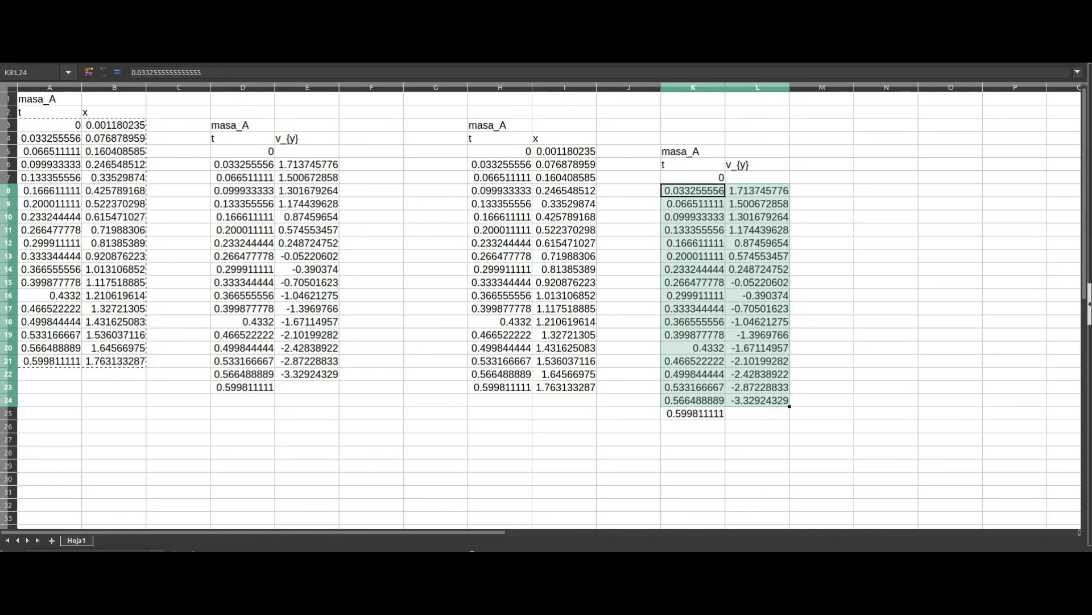
pyautogui.click(246, 603)
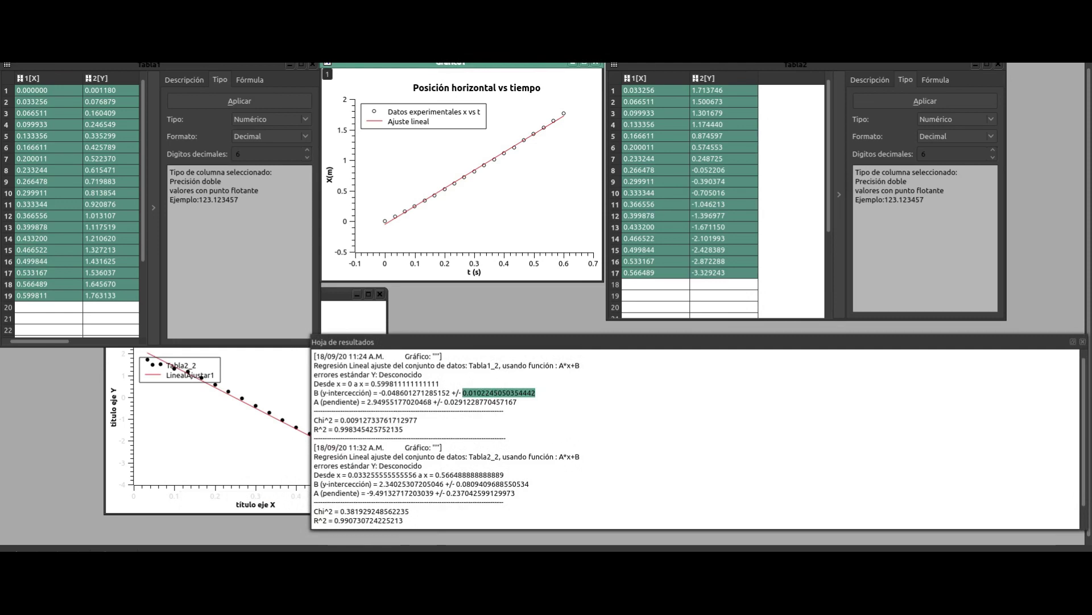
# View the options for creating new objects in the SciDAVis project.
pyautogui.click(15, 8)
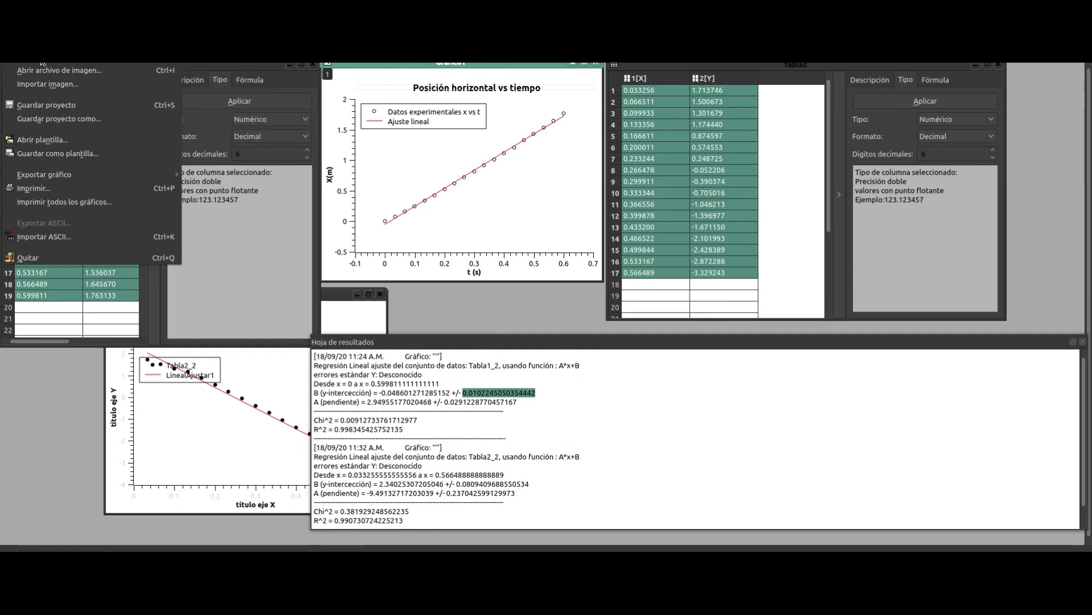
pyautogui.moveTo(33, 22)
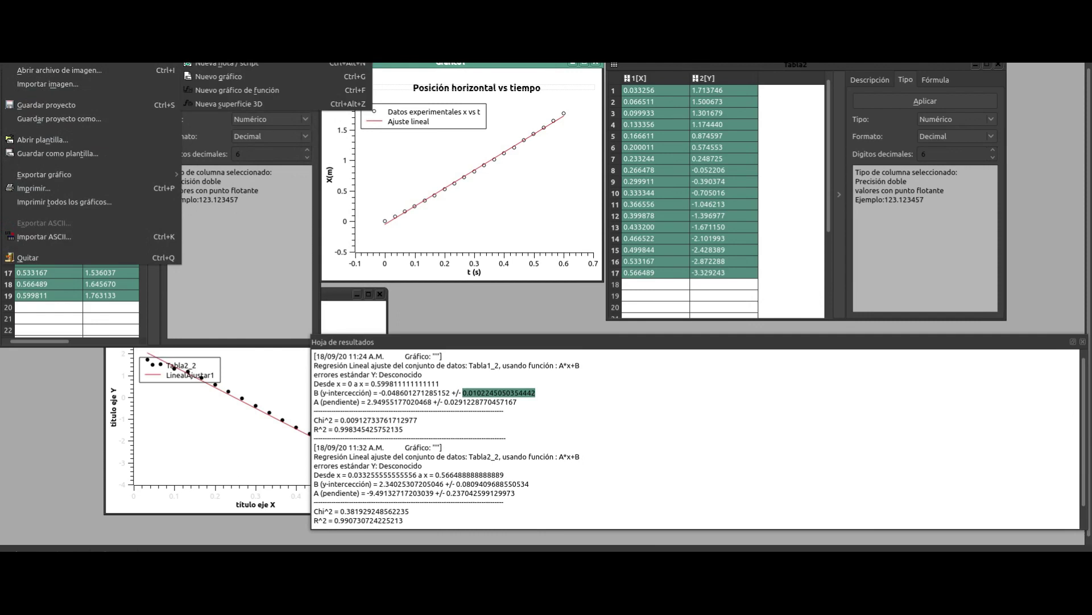
pyautogui.click(608, 74)
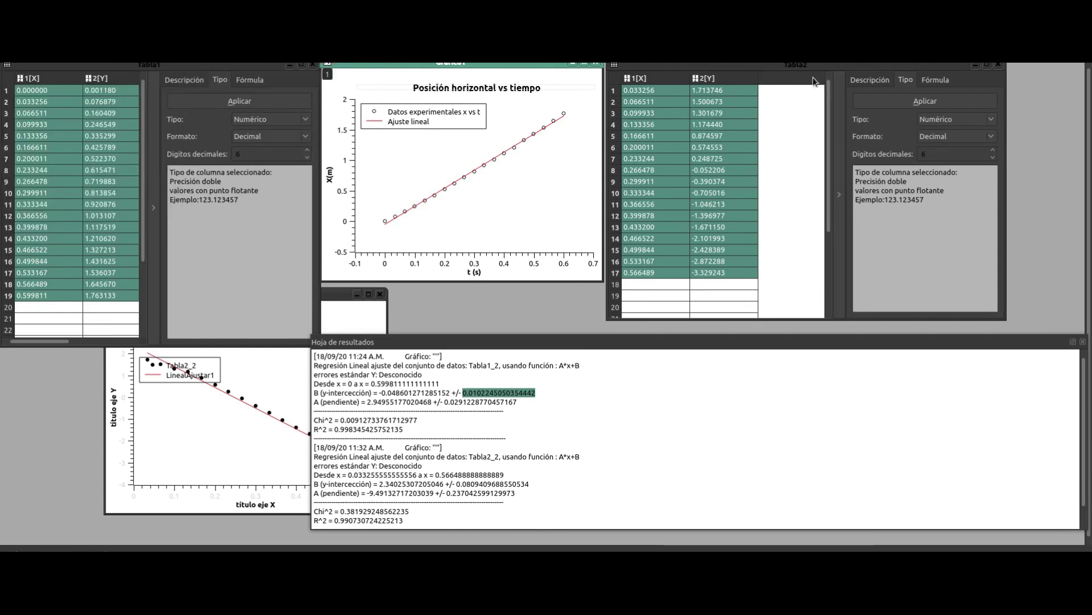
# Select the data rows of both columns in Tabla2 and view the available graph types.
pyautogui.click(694, 184)
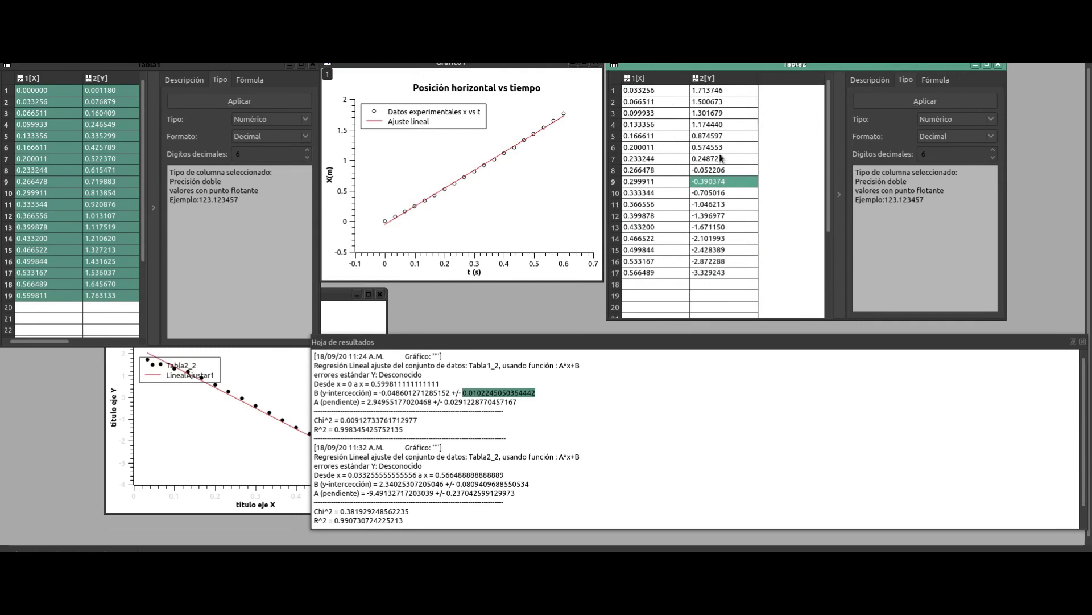
pyautogui.moveTo(636, 97); pyautogui.dragTo(720, 273)
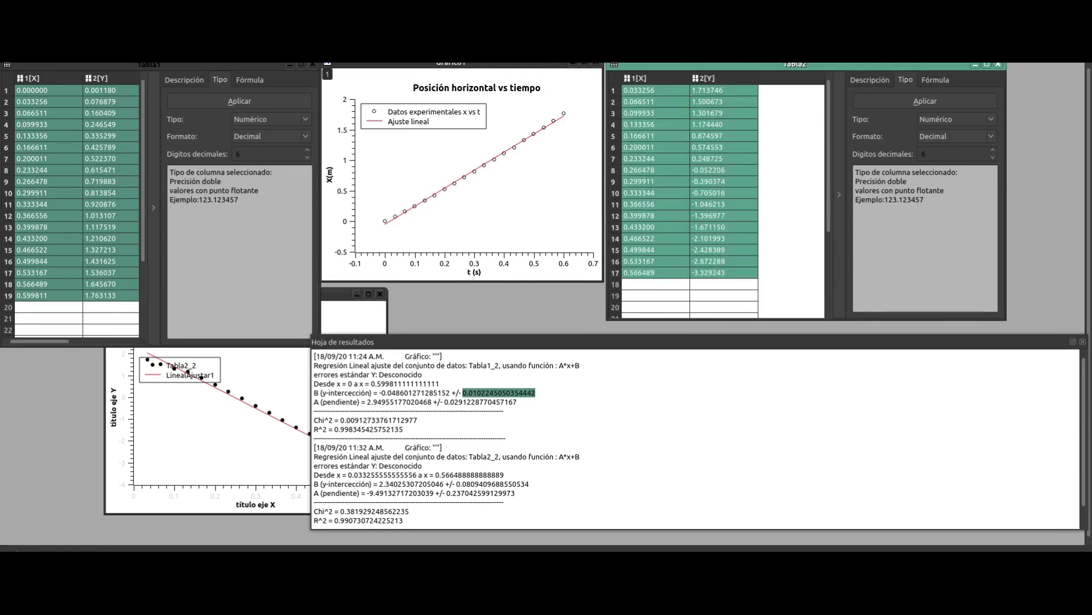
pyautogui.click(162, 8)
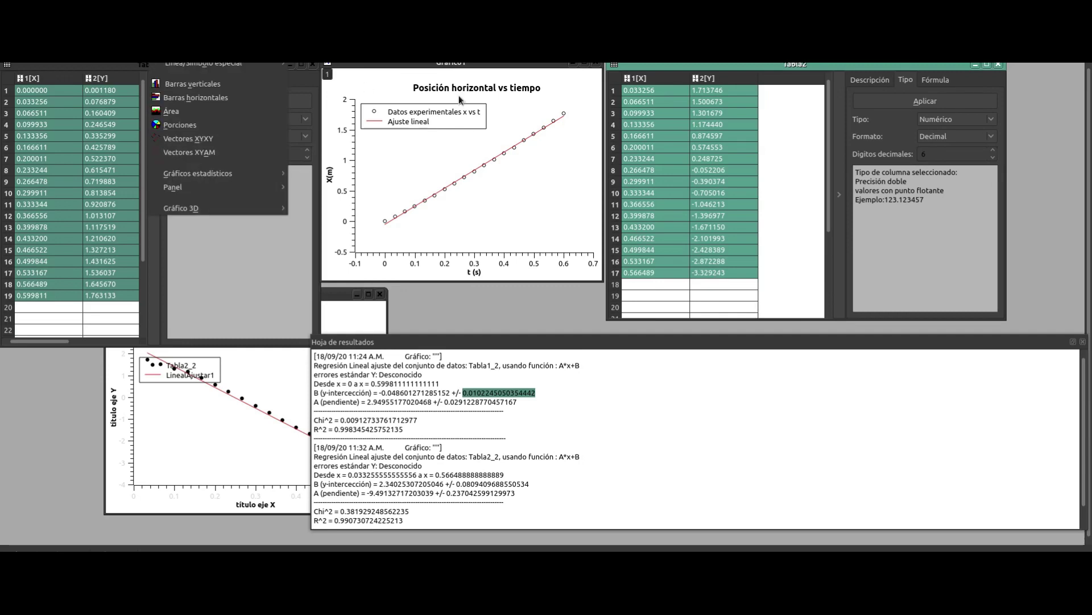
pyautogui.click(330, 296)
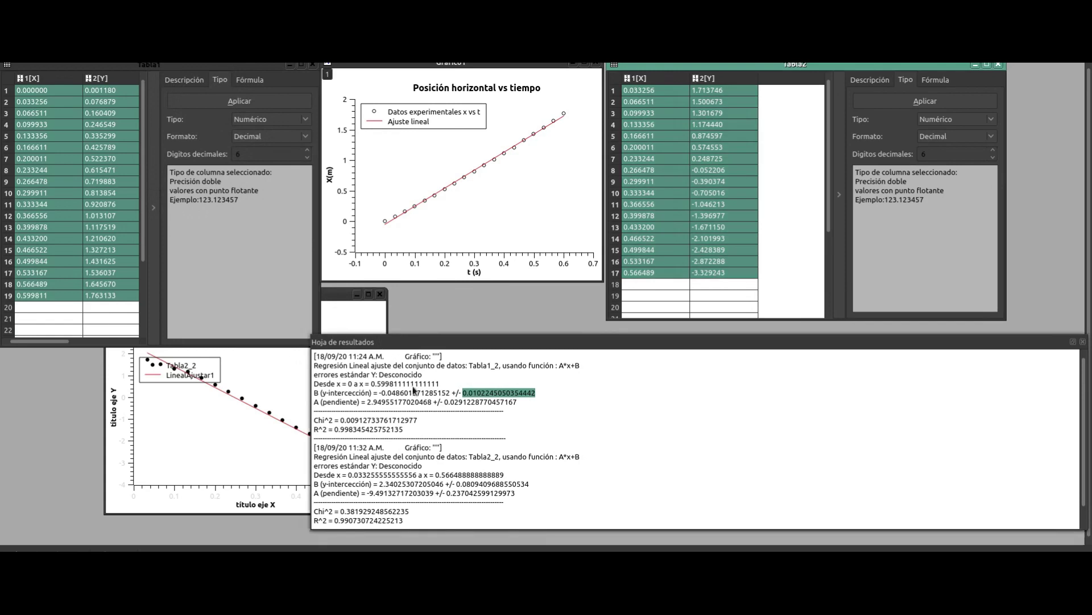
# Arrange the Gráfico2 and results windows so they do not overlap, and move the Gráfico2 legend clear of the plotted data.
pyautogui.moveTo(340, 294); pyautogui.dragTo(449, 160)
pyautogui.moveTo(667, 406); pyautogui.dragTo(573, 366)
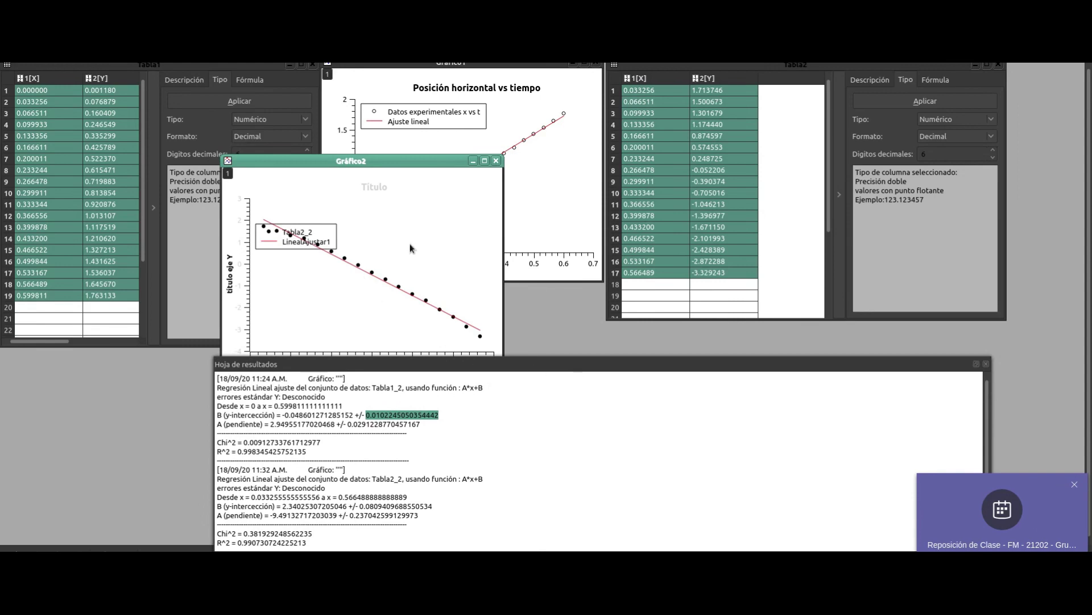
pyautogui.moveTo(349, 165); pyautogui.dragTo(332, 116)
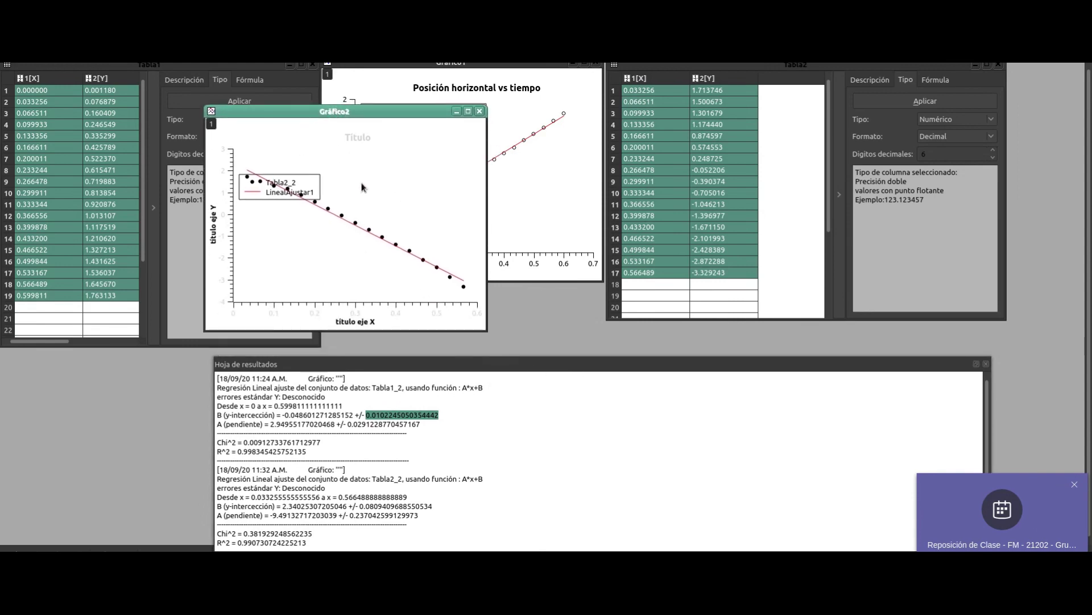
pyautogui.click(305, 188)
pyautogui.moveTo(305, 188); pyautogui.dragTo(400, 166)
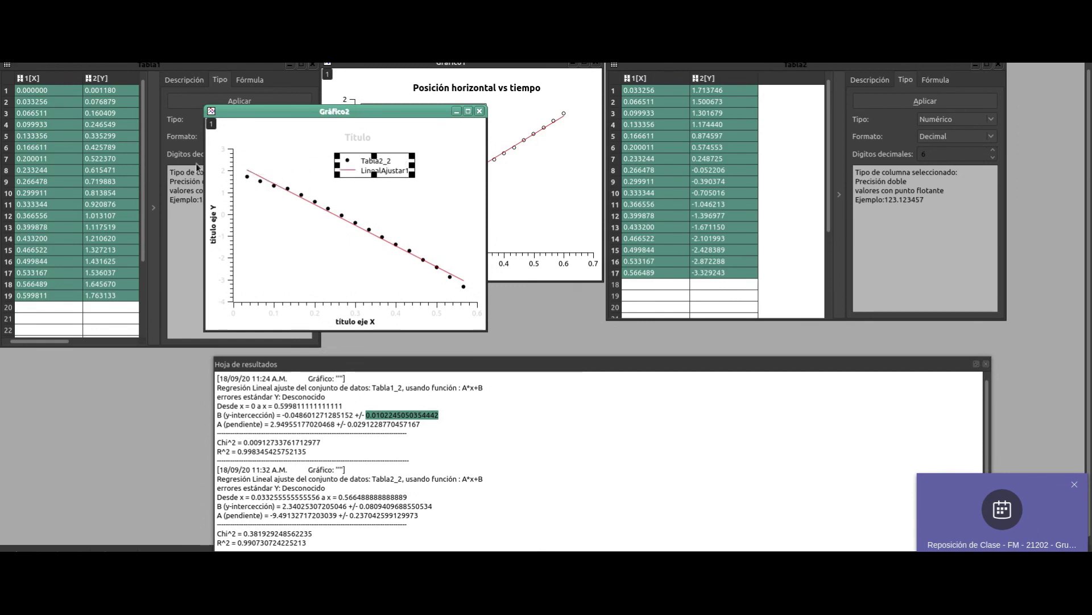
# Set the vertical axis title of Gráfico2 to V (m/s) with a subscript y after the V.
pyautogui.doubleClick(213, 236)
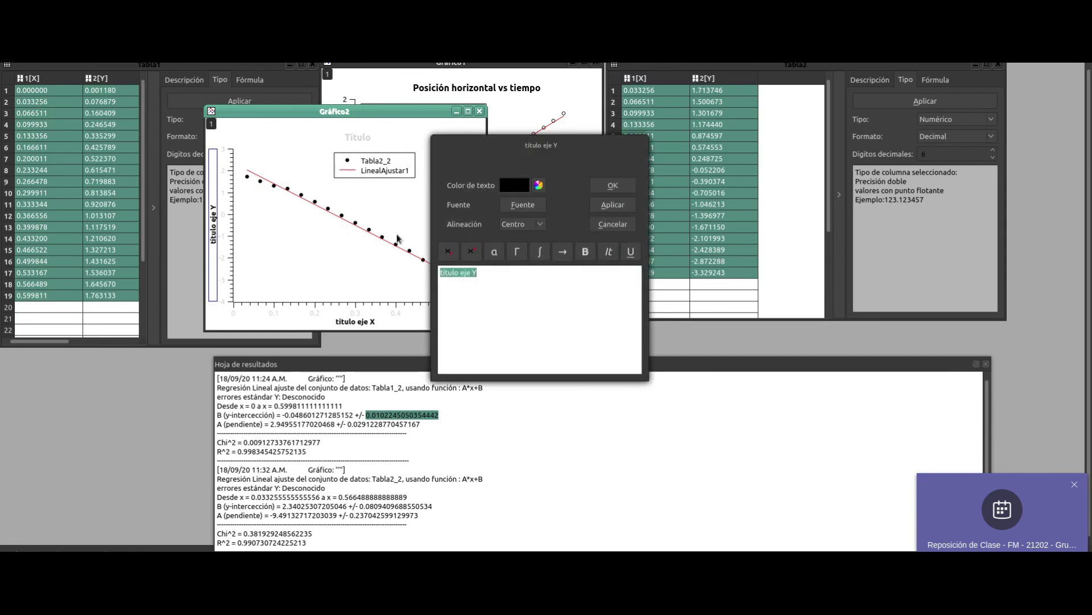
pyautogui.press('BackSpace')
pyautogui.write('V')
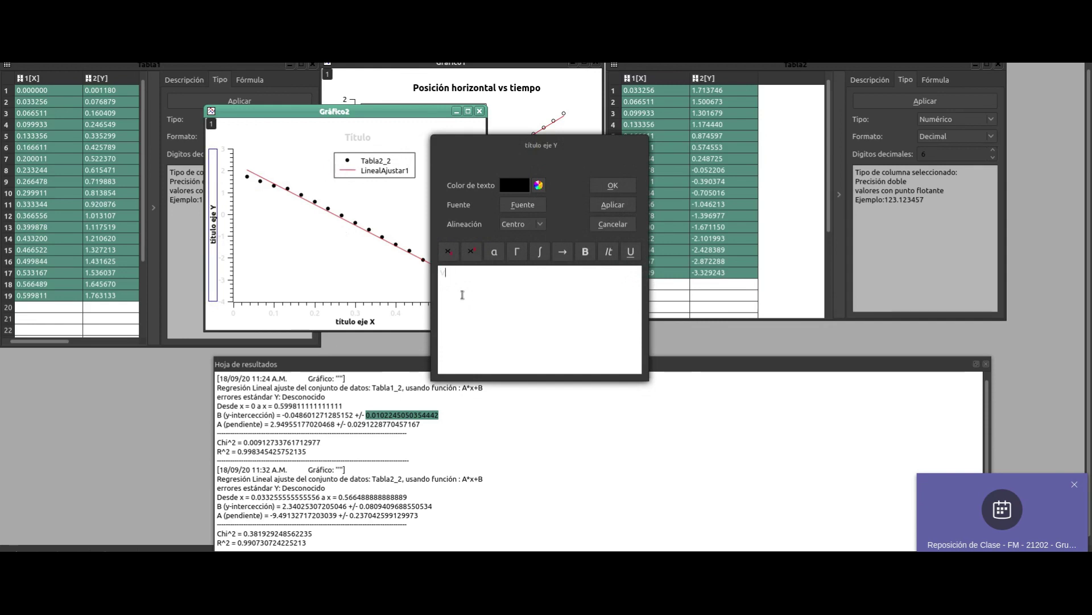
pyautogui.click(448, 251)
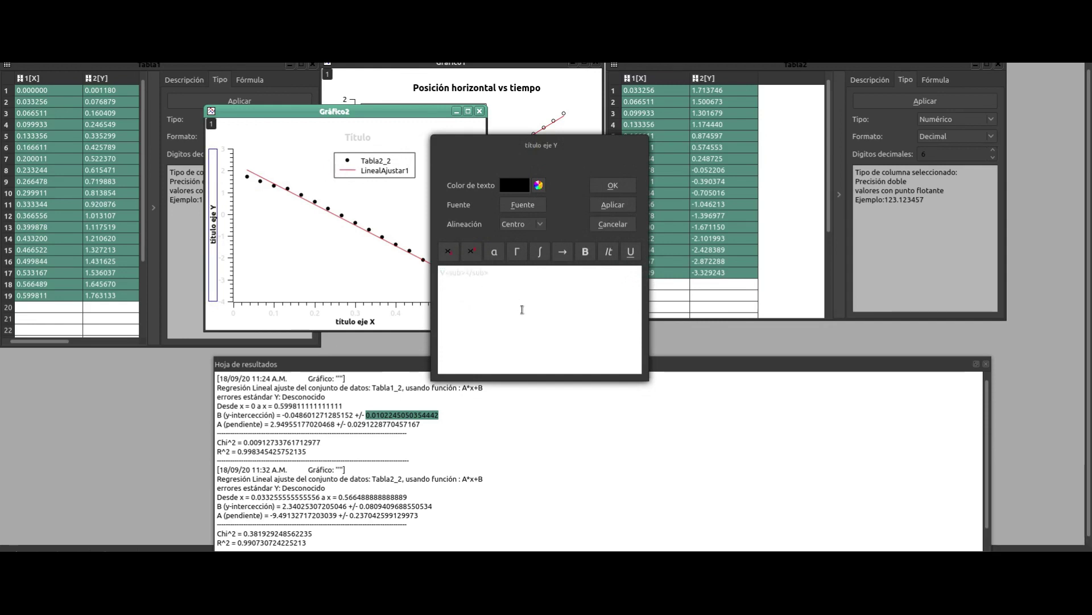
pyautogui.write('y')
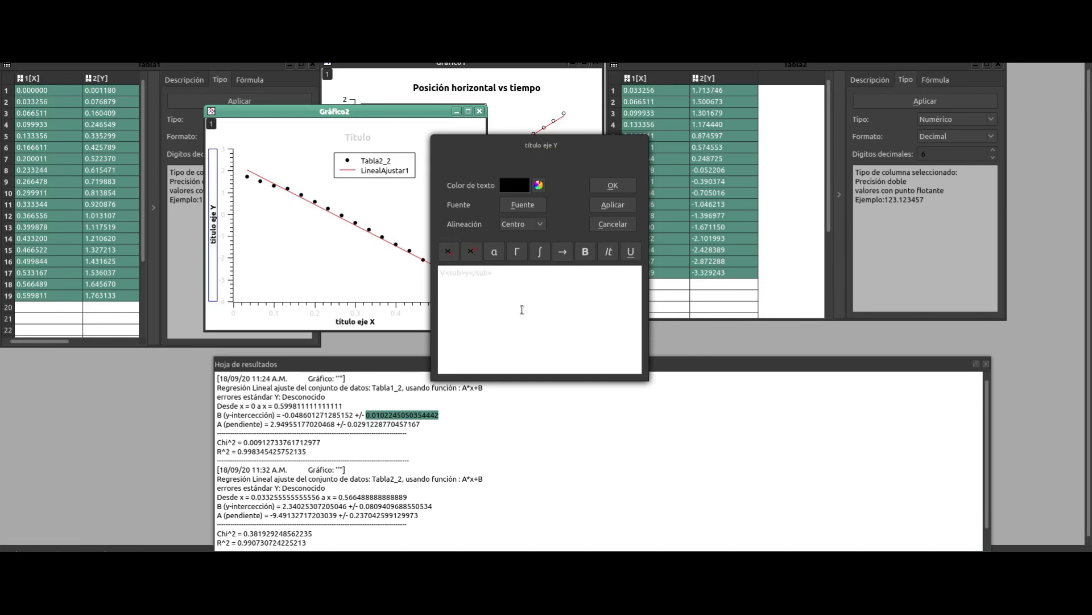
pyautogui.write(' (m/')
pyautogui.click(613, 208)
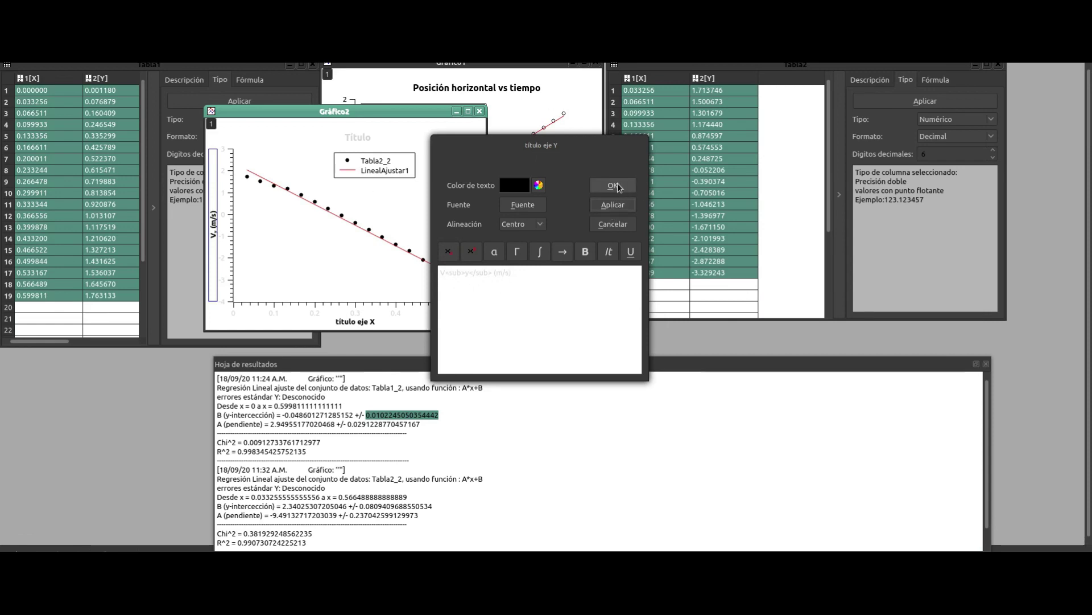
pyautogui.click(619, 187)
# Set the horizontal axis title of Gráfico2 to "t (s)".
pyautogui.click(355, 322)
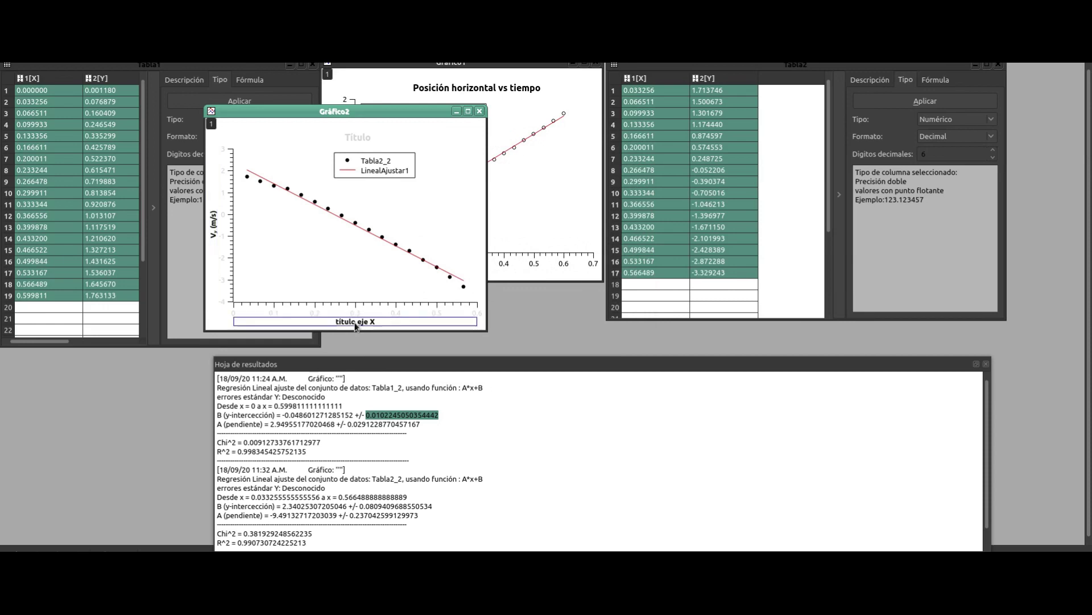
pyautogui.doubleClick(355, 324)
pyautogui.click(513, 274)
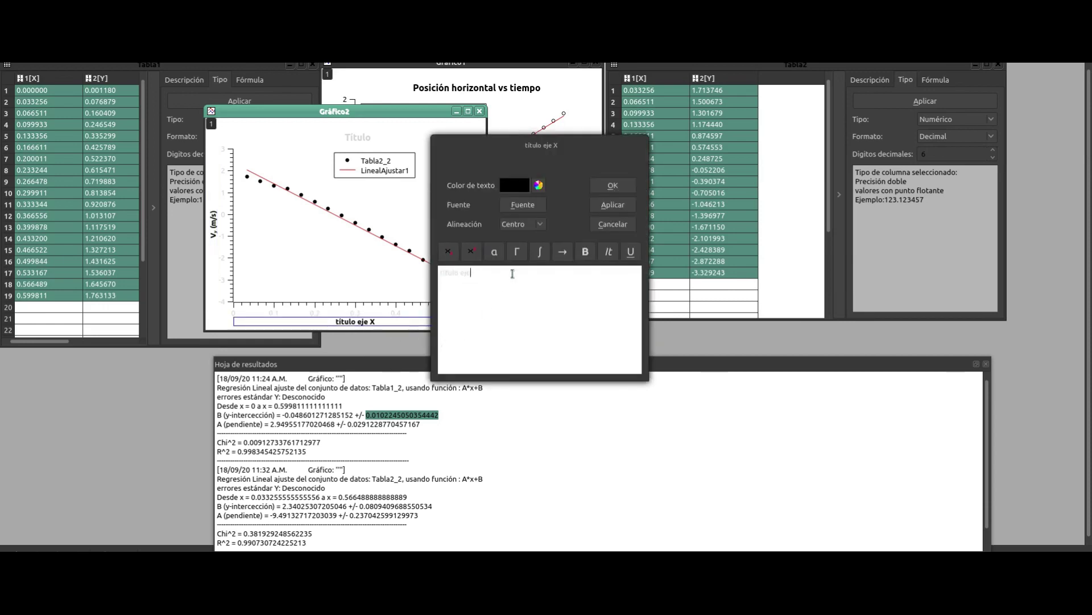
pyautogui.press('BackSpace')
pyautogui.press('BackSpace')
pyautogui.press('BackSpace')
pyautogui.press('BackSpace')
pyautogui.press('BackSpace')
pyautogui.press('BackSpace')
pyautogui.press('BackSpace')
pyautogui.press('BackSpace')
pyautogui.write('t (s)')
pyautogui.click(613, 204)
pyautogui.click(613, 185)
# Set the color of the left axis number labels in Gráfico2 to black.
pyautogui.doubleClick(222, 217)
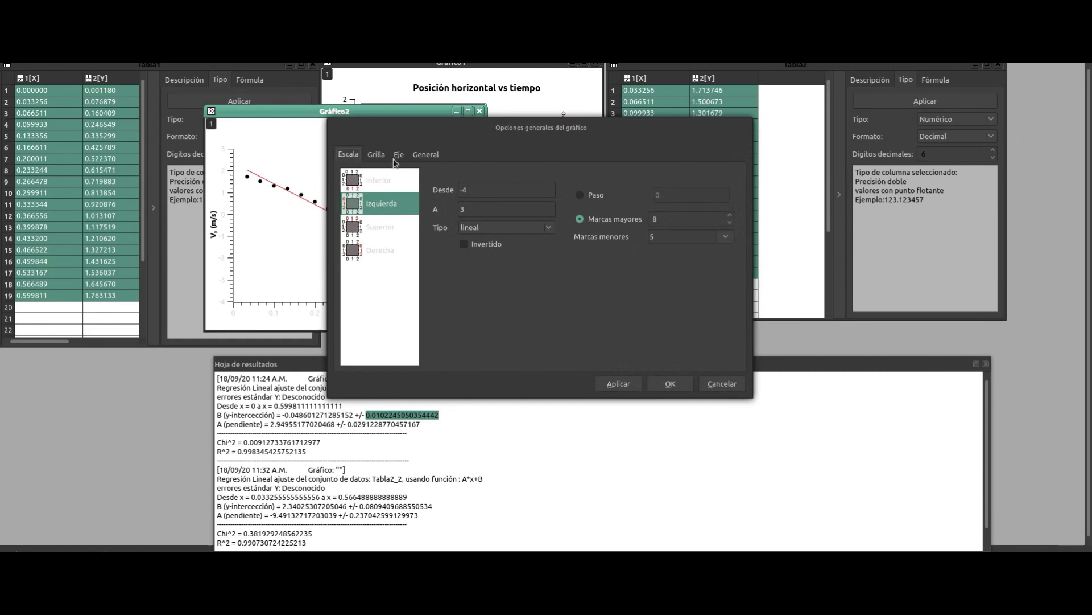
pyautogui.click(398, 155)
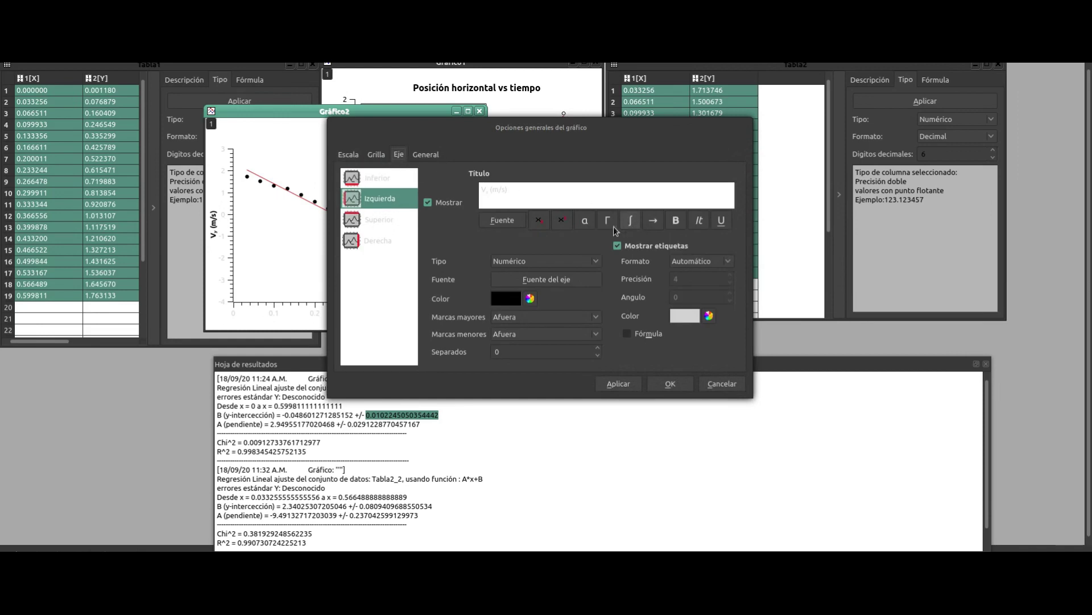
pyautogui.click(687, 317)
pyautogui.click(403, 141)
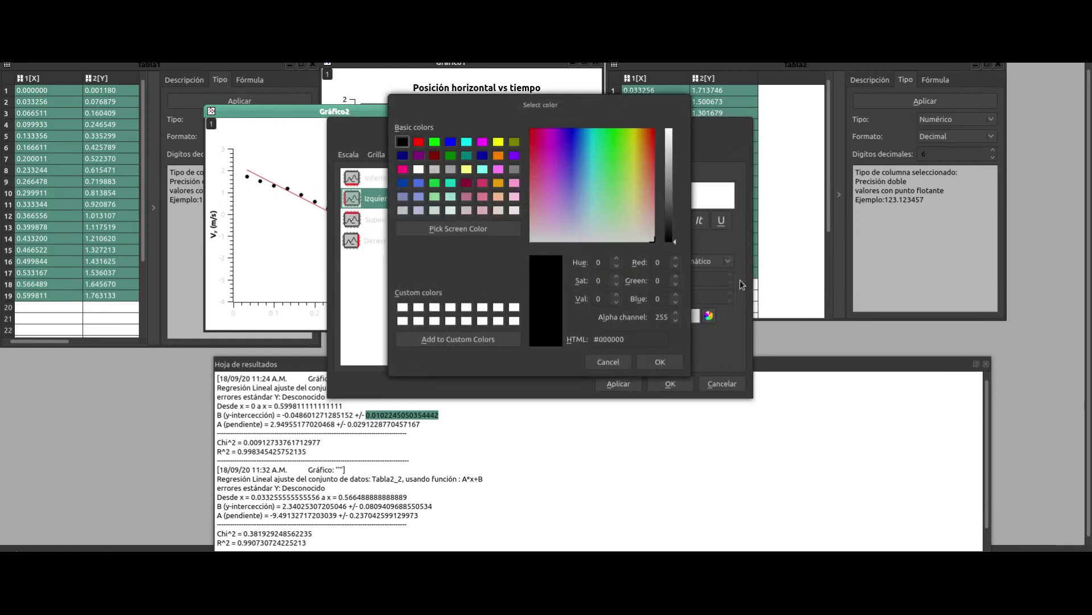
pyautogui.click(648, 362)
pyautogui.click(640, 386)
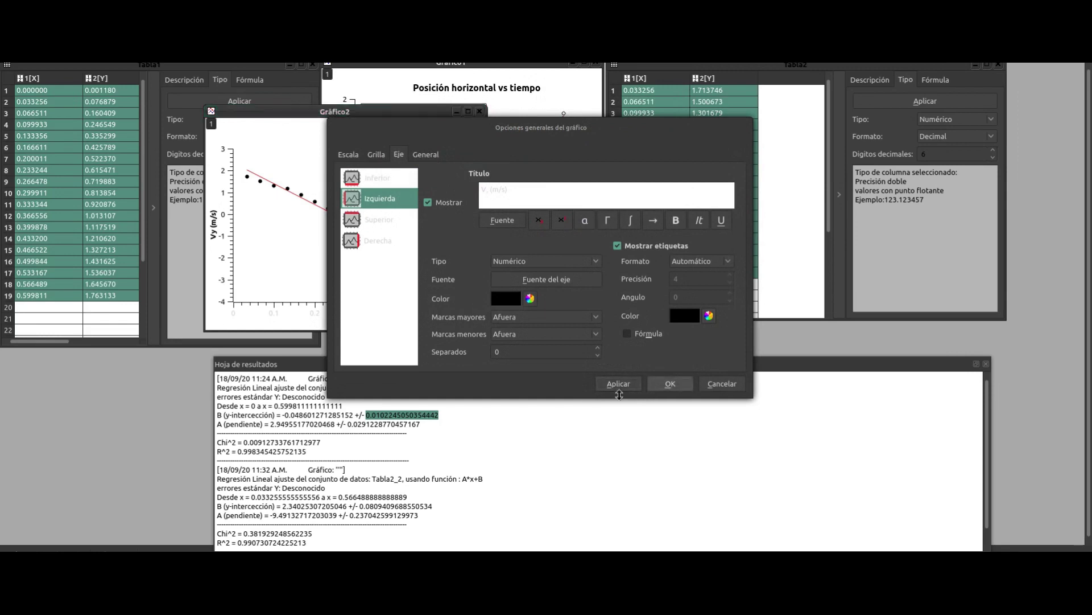
pyautogui.click(668, 390)
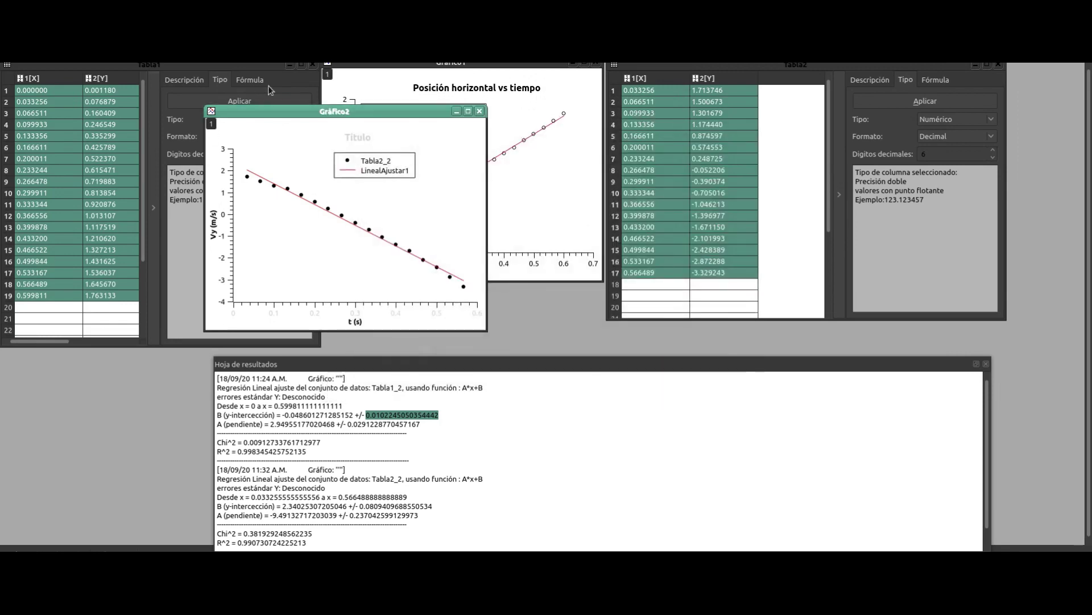
# Set the color of the bottom axis number labels in Gráfico2 to black.
pyautogui.doubleClick(394, 309)
pyautogui.click(376, 154)
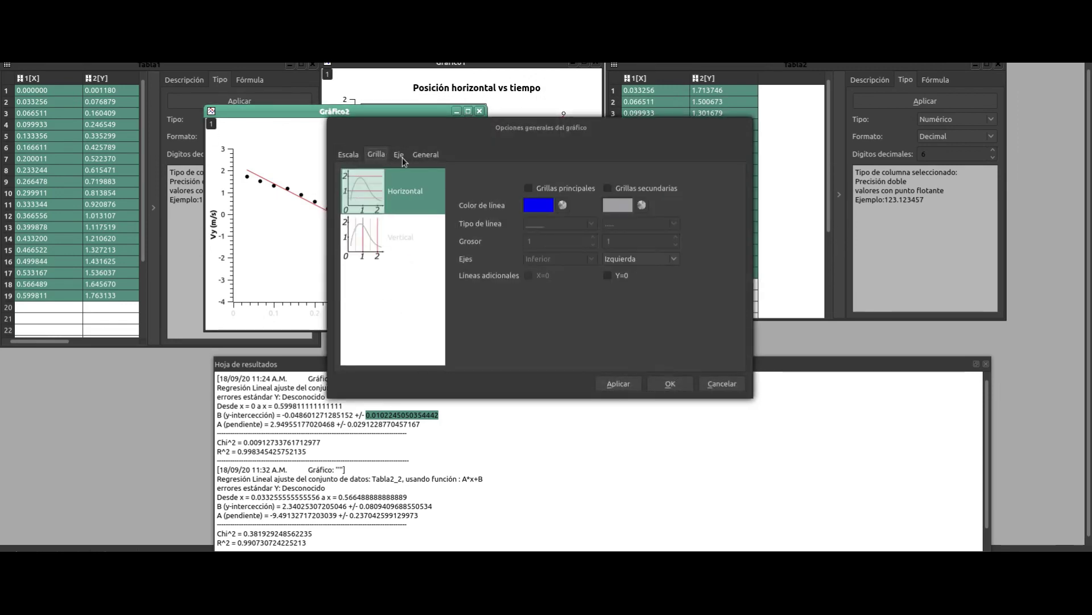
pyautogui.click(399, 155)
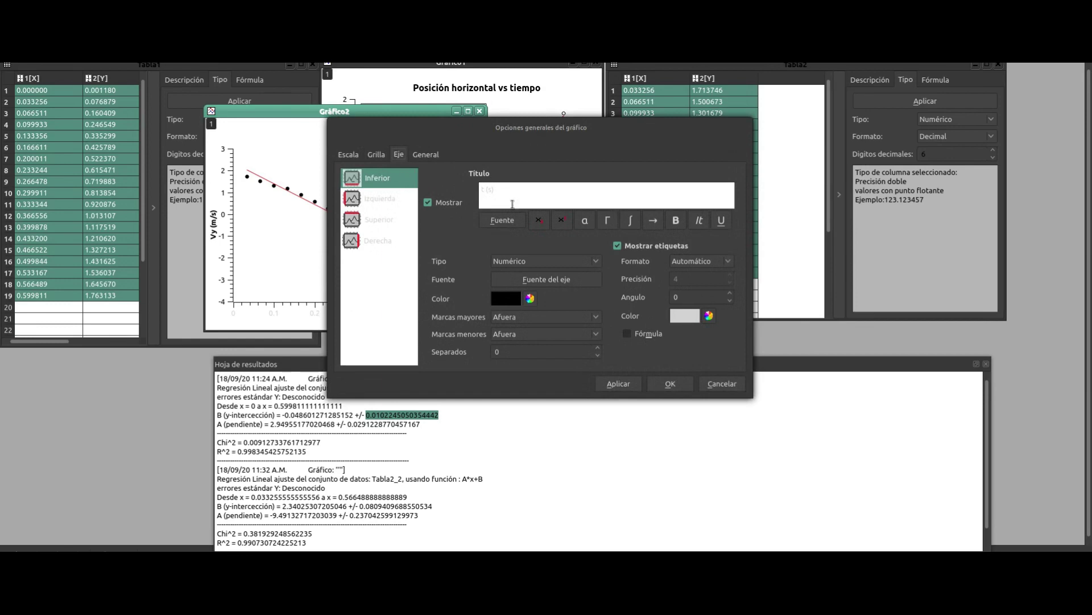
pyautogui.click(709, 316)
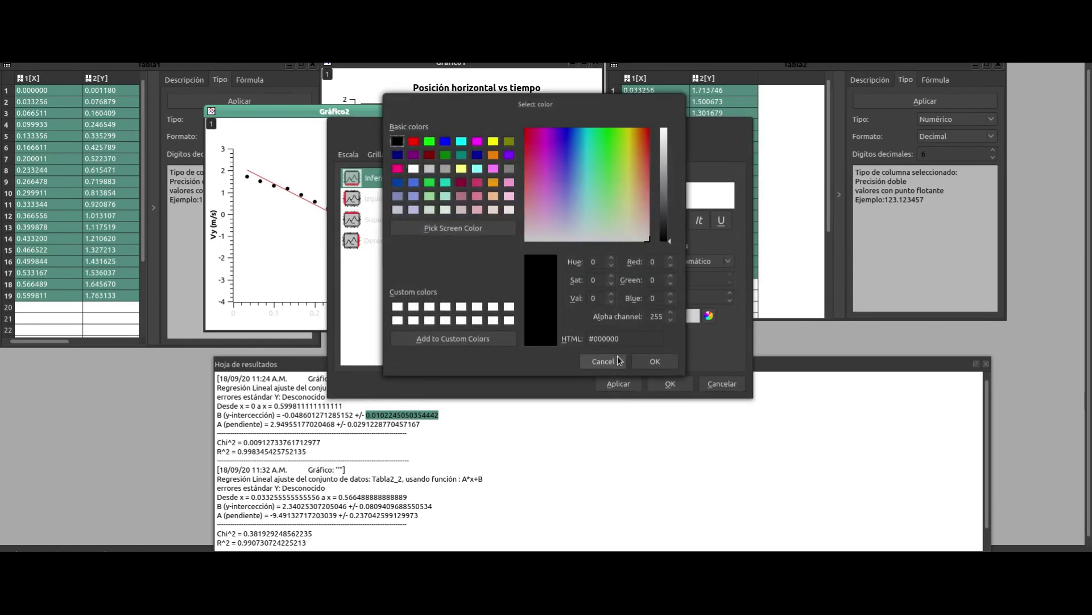
pyautogui.click(660, 362)
pyautogui.click(671, 385)
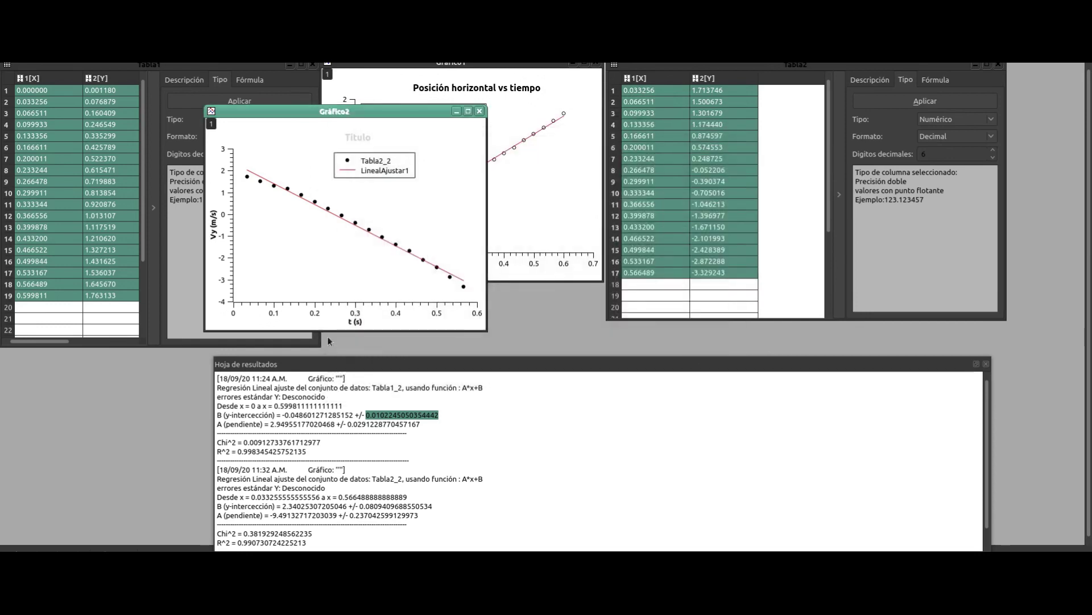
# Change the Gráfico2 title to "Componente vertical de la velocidad vs tiempo" in black text.
pyautogui.doubleClick(359, 138)
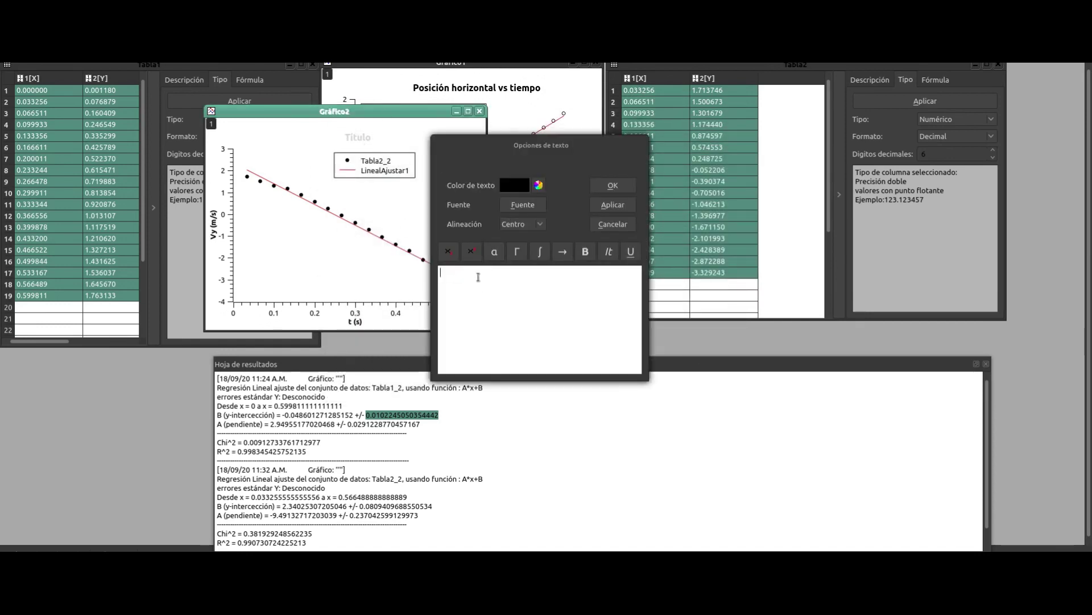
pyautogui.write('Cam')
pyautogui.write('ponen')
pyautogui.write('te vertical de la')
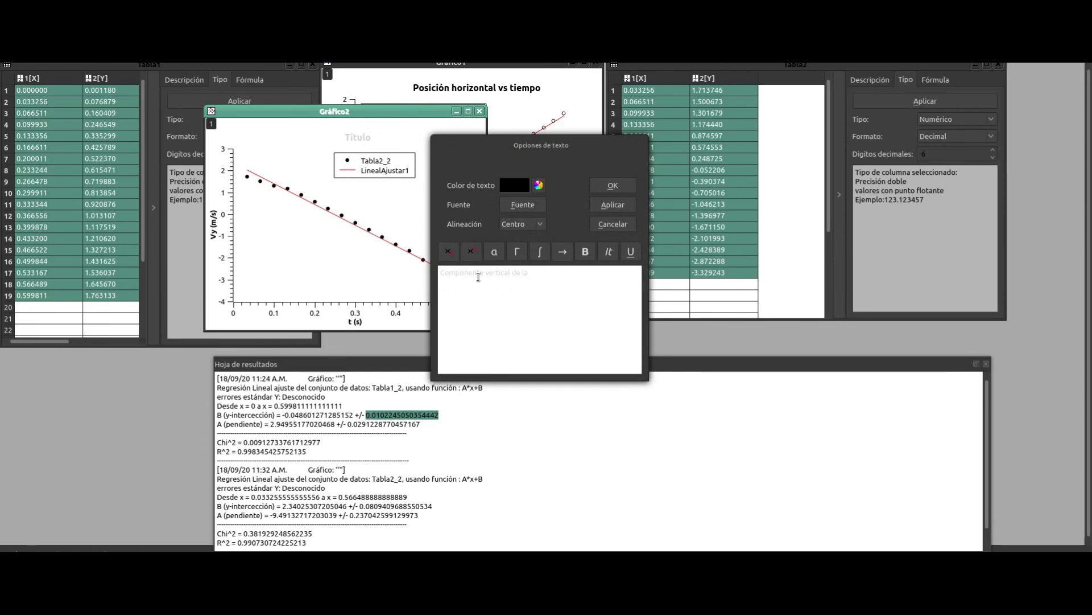
pyautogui.write(' velocidad')
pyautogui.write(' (m')
pyautogui.write('tiempo')
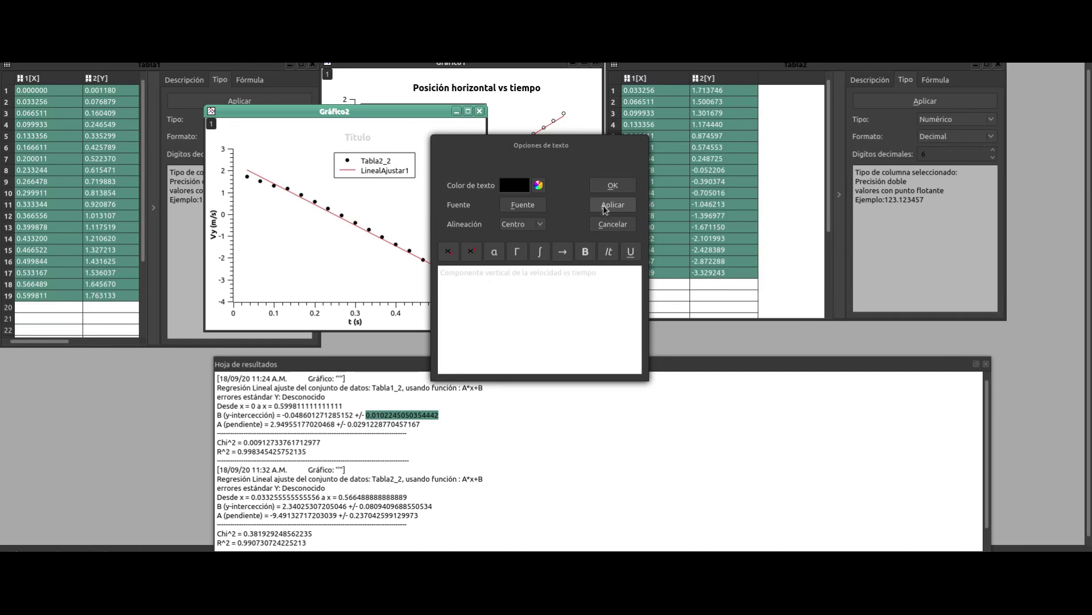
pyautogui.click(538, 185)
pyautogui.click(418, 142)
pyautogui.press('Left')
pyautogui.click(650, 361)
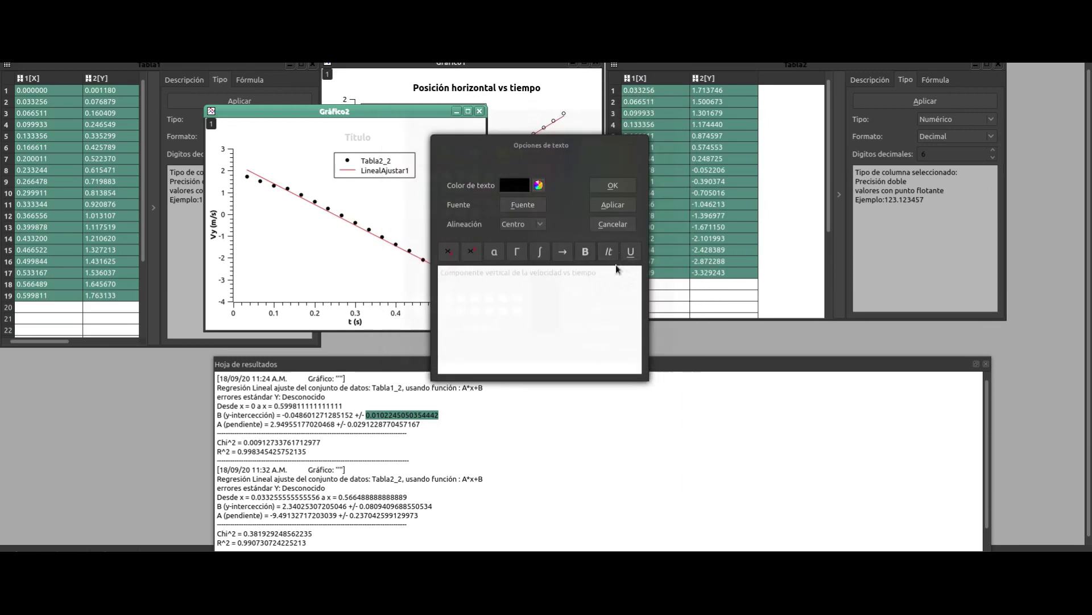
pyautogui.click(613, 205)
pyautogui.click(613, 186)
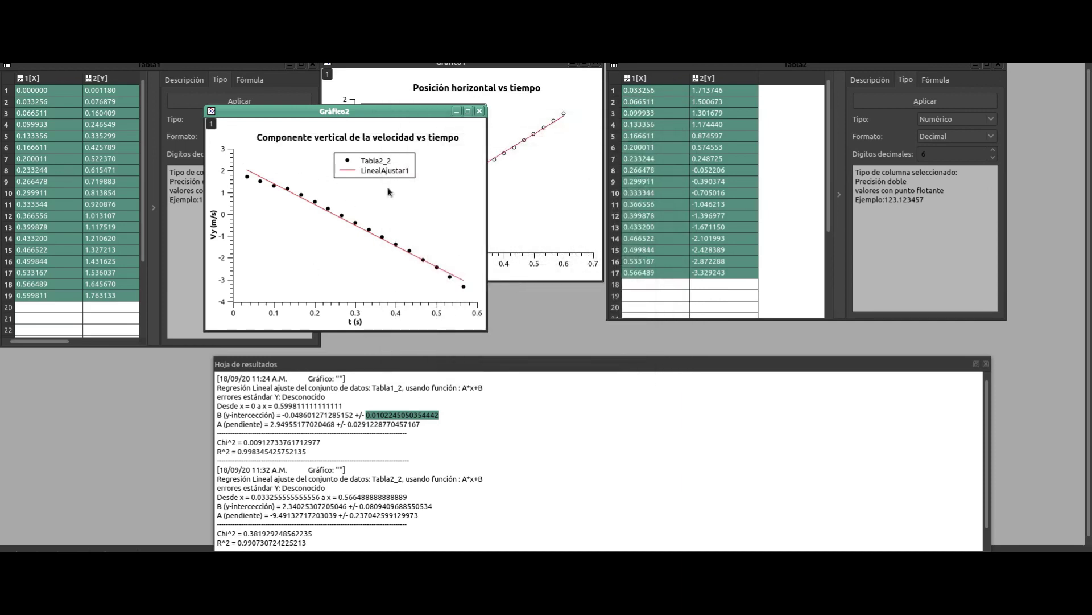
# Rename the Gráfico2 legend entries to "Datos experimentales velocidad vertical" and "Ajuste lineal".
pyautogui.doubleClick(376, 166)
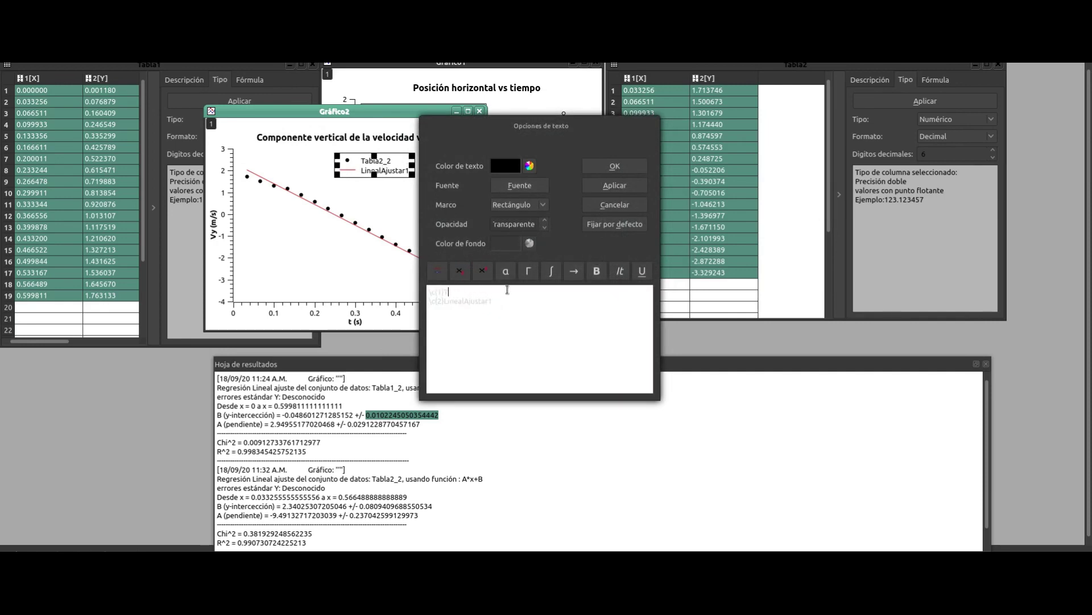
pyautogui.write('Datos exper')
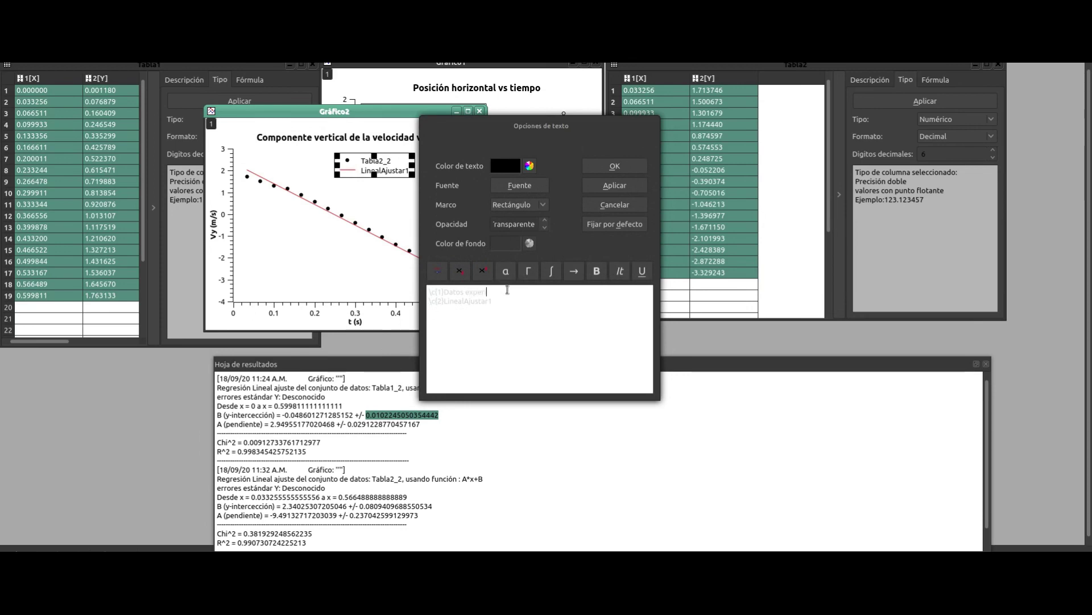
pyautogui.write('imentales velocidad vertical')
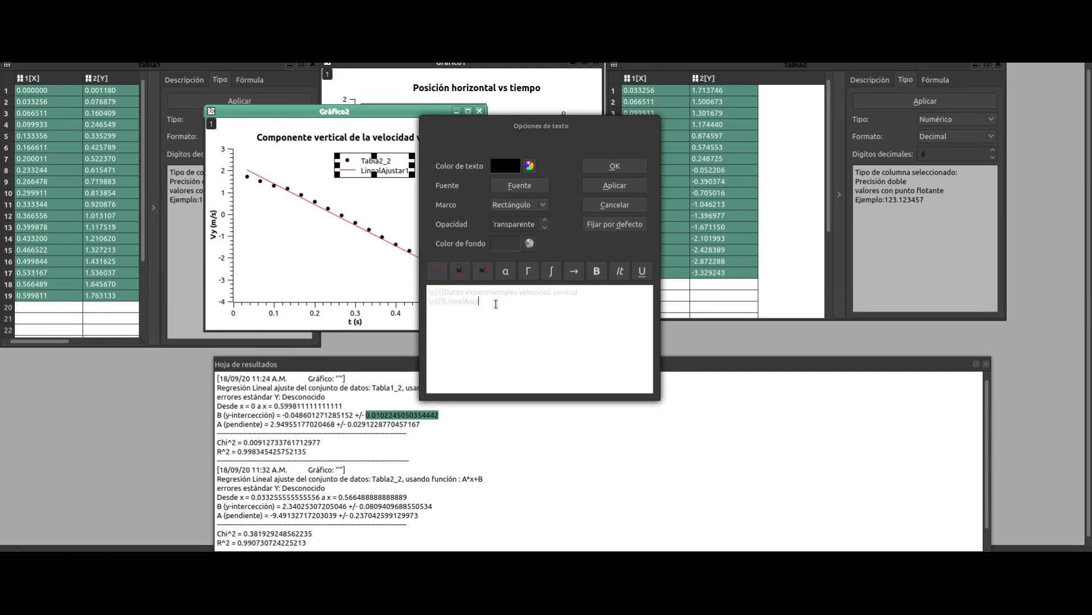
pyautogui.press('BackSpace')
pyautogui.press('BackSpace')
pyautogui.press('BackSpace')
pyautogui.press('BackSpace')
pyautogui.write('Ajuste')
pyautogui.click(612, 186)
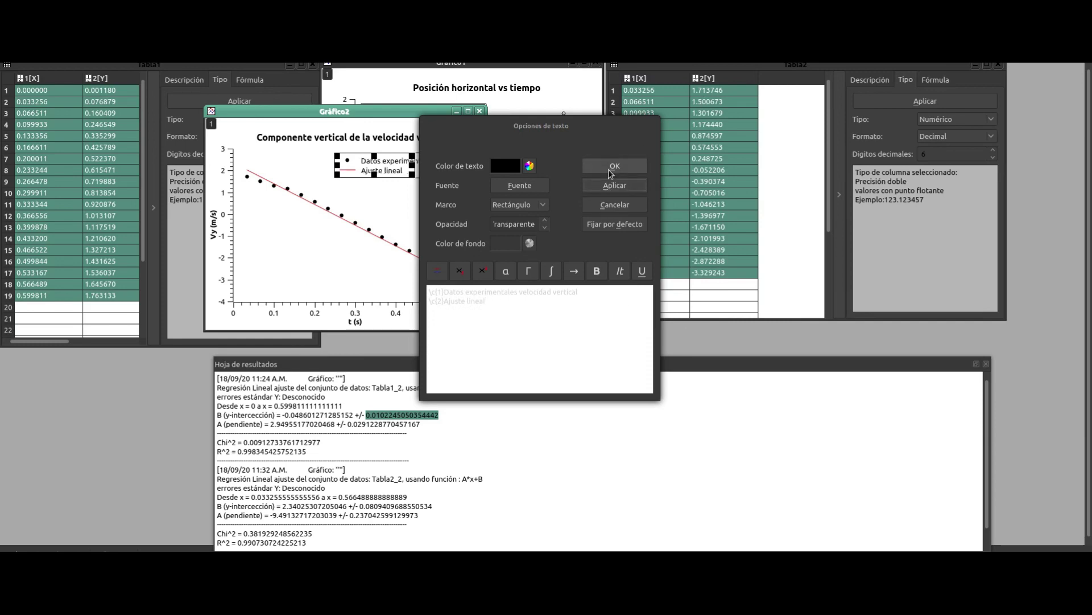
pyautogui.click(609, 171)
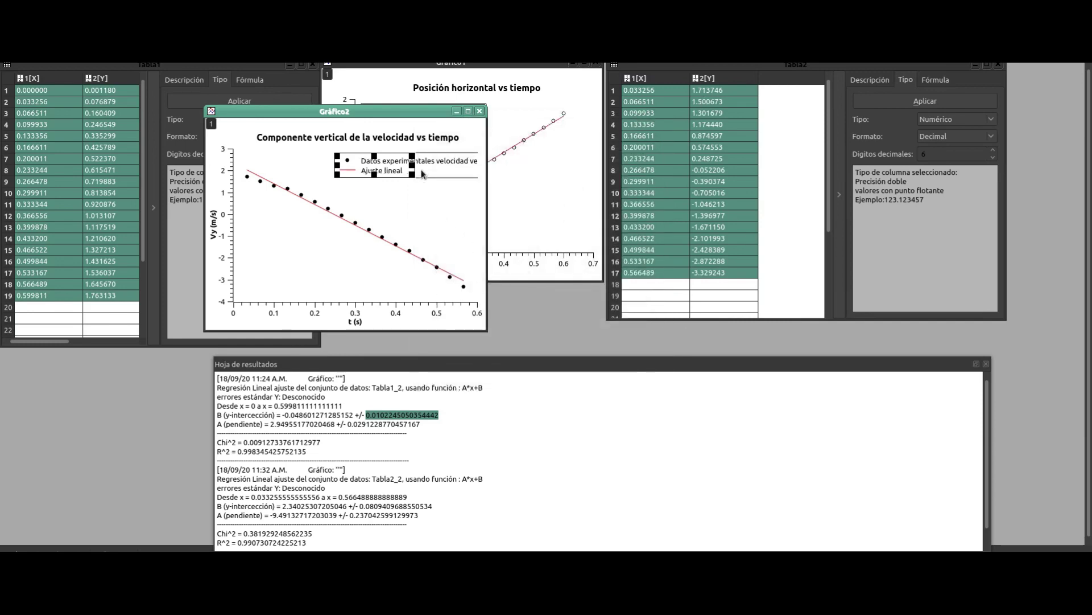
# Reposition the Gráfico2 legend so its full text fits inside the plot area below the title.
pyautogui.click(432, 212)
pyautogui.moveTo(421, 169); pyautogui.dragTo(359, 176)
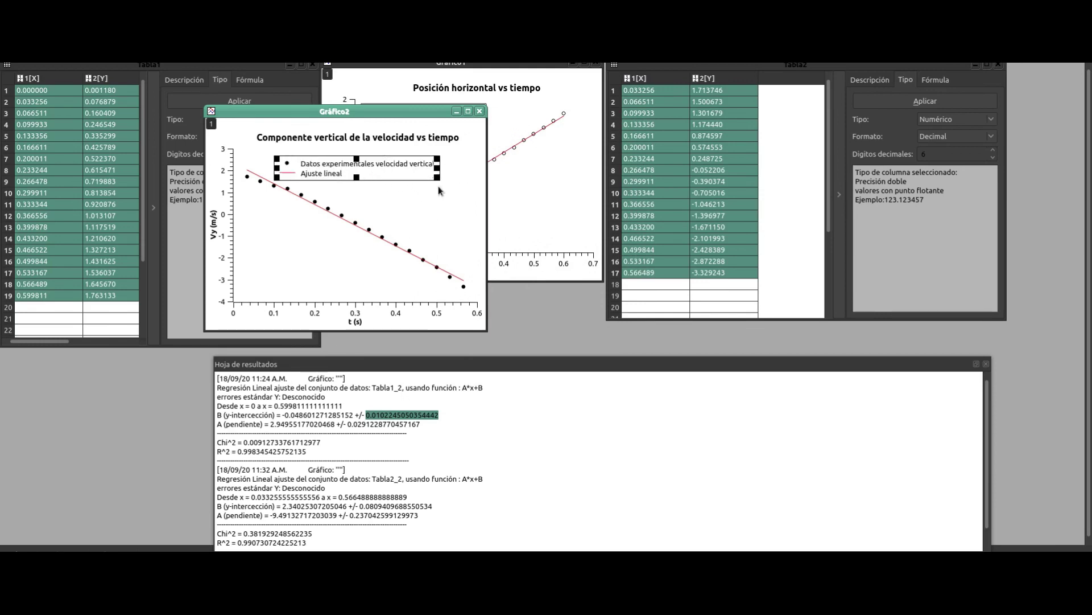
pyautogui.click(427, 206)
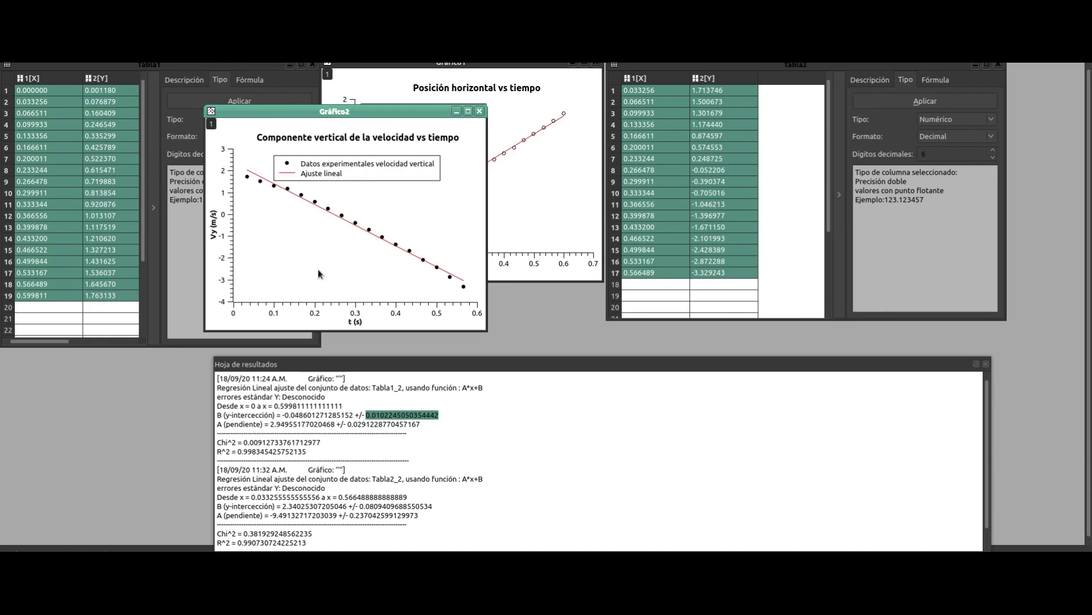
# Move the Gráfico2 window off Gráfico1 and switch to the Xournal++ notes on the initial velocity components.
pyautogui.scroll(-2, 298, 493)
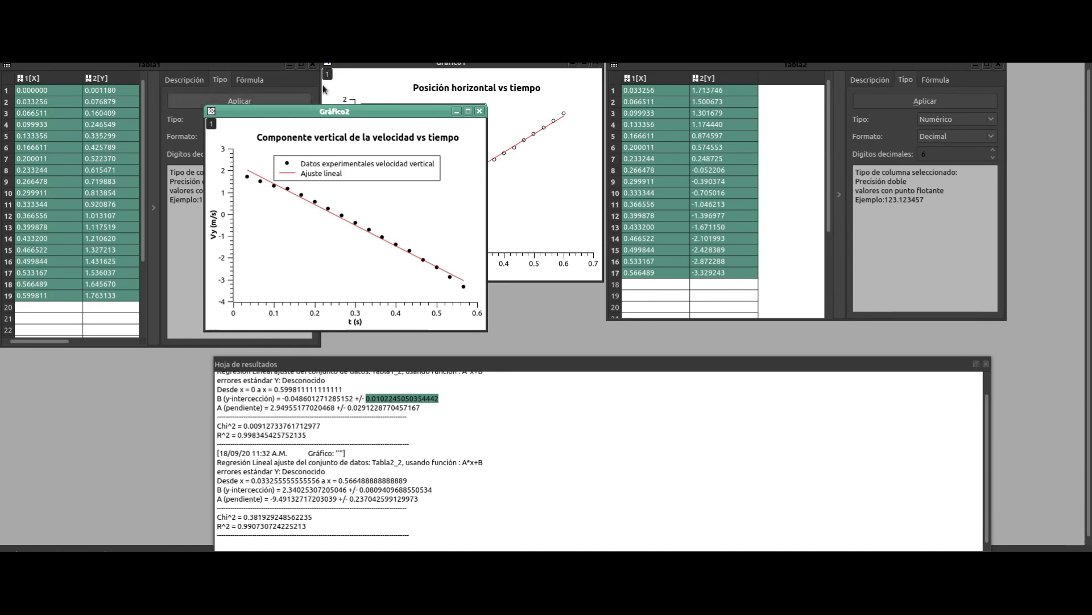
pyautogui.moveTo(397, 104); pyautogui.dragTo(203, 321)
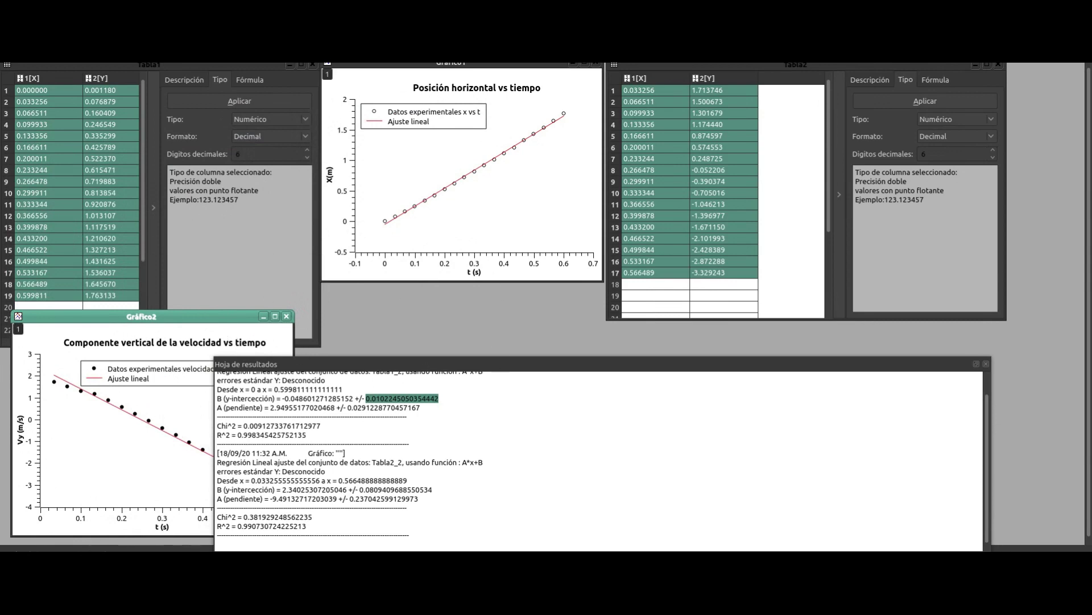
pyautogui.moveTo(246, 602)
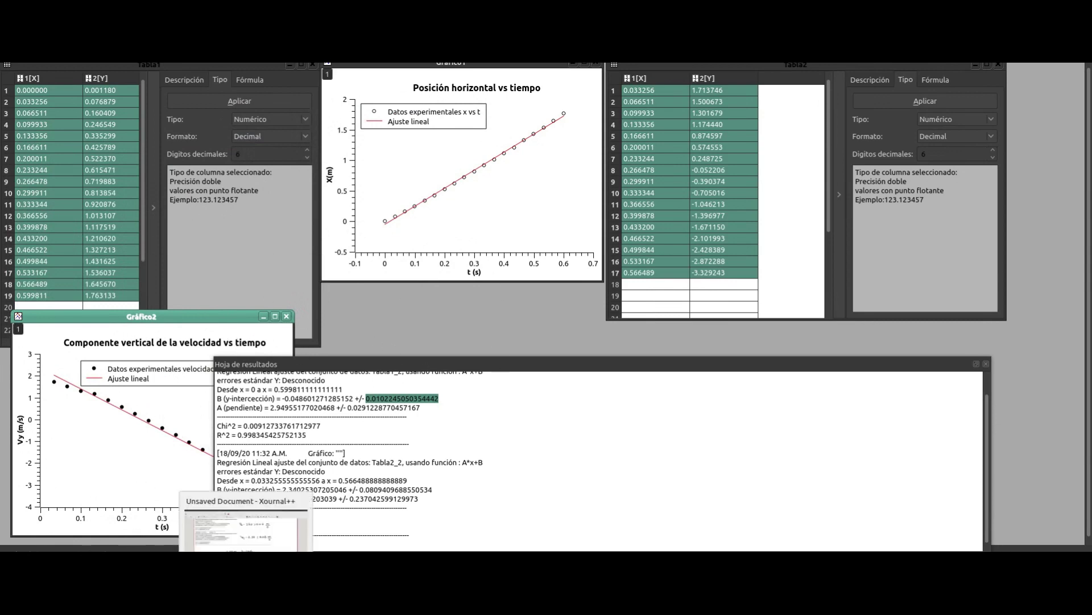
pyautogui.click(245, 529)
pyautogui.scroll(2, 569, 387)
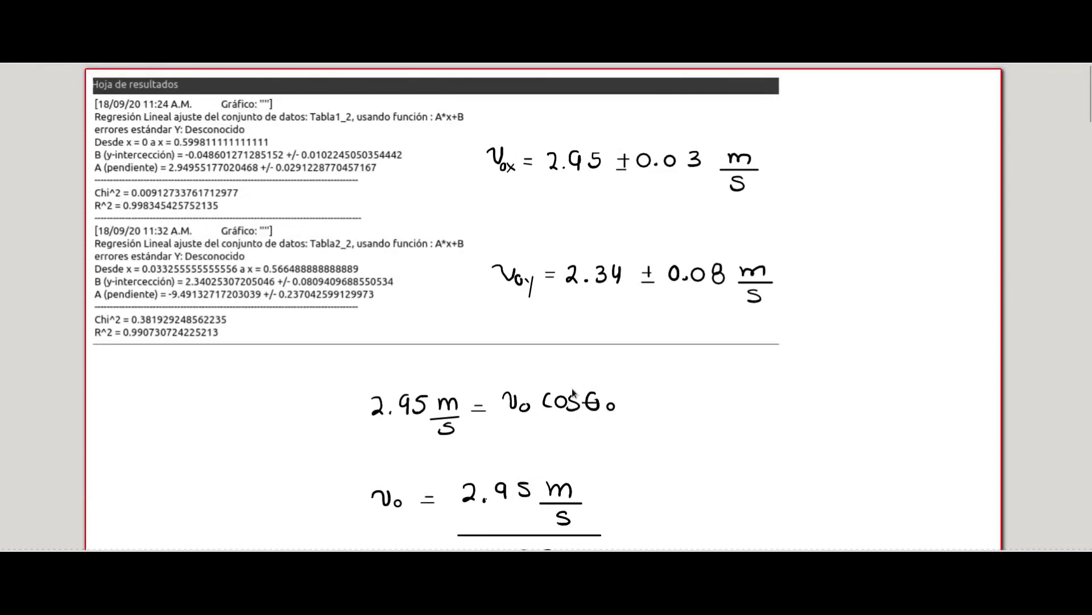